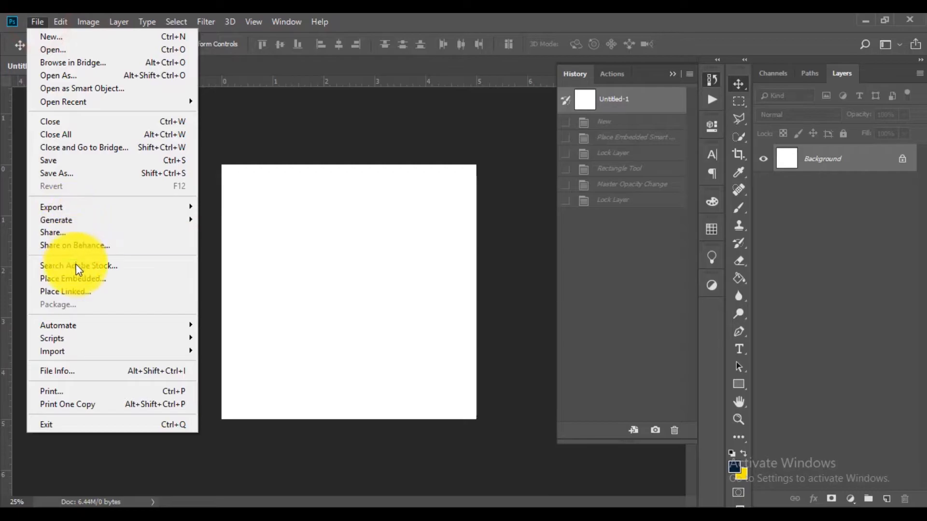
Step: Place the city skyline photo as an embedded image, scaled to about 9.06% and positioned to cover the whole canvas
{"action": "left_click", "coordinate": [74, 279]}
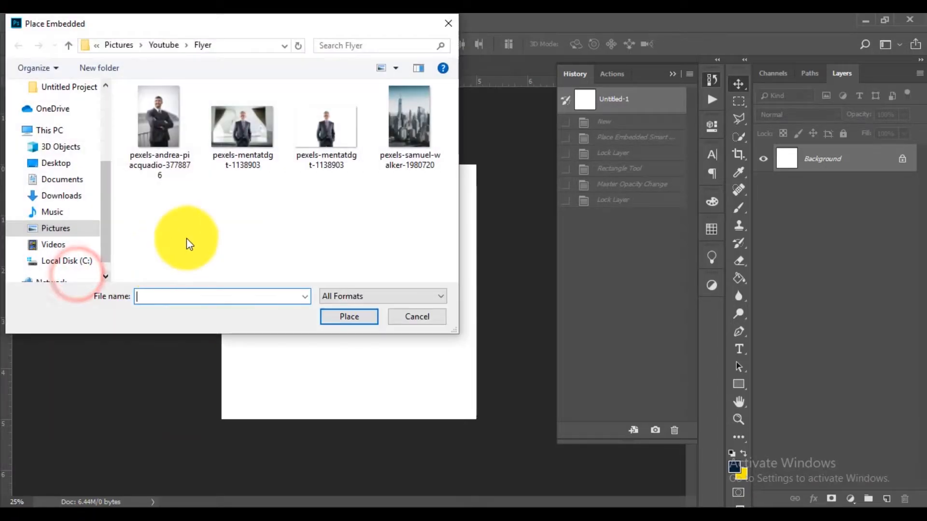
{"action": "left_click", "coordinate": [387, 114]}
{"action": "left_click", "coordinate": [358, 317]}
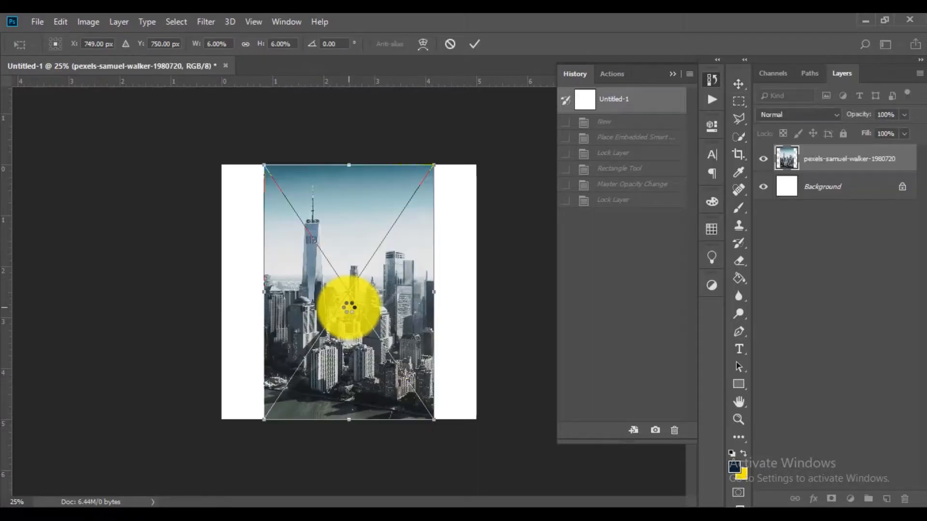
{"action": "key", "text": "ctrl+minus"}
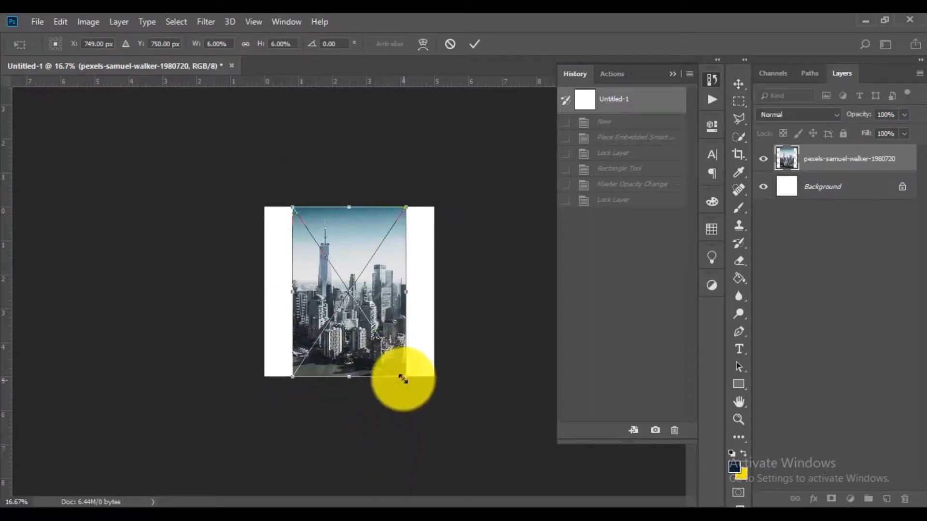
{"action": "left_click_drag", "start_coordinate": [406, 378], "coordinate": [453, 408]}
{"action": "left_click_drag", "start_coordinate": [370, 292], "coordinate": [372, 317]}
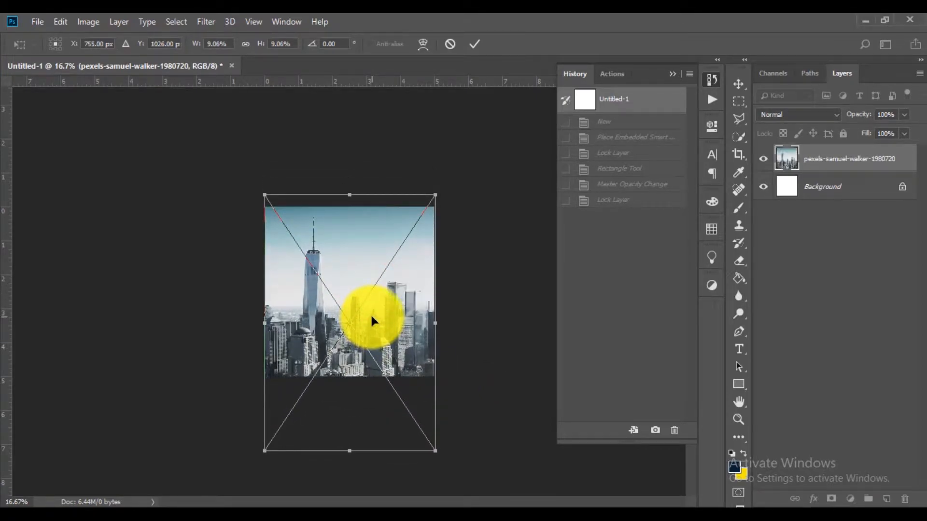
{"action": "left_click", "coordinate": [471, 44]}
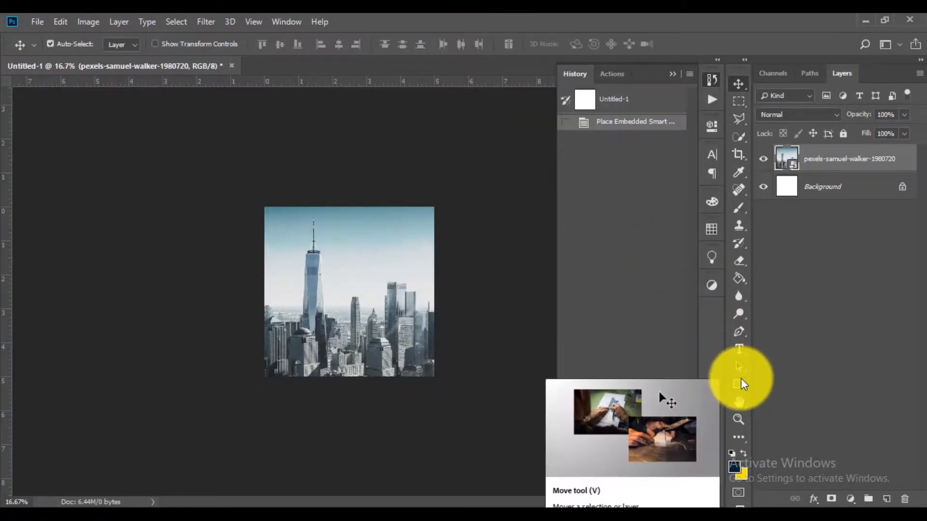
Step: Draw a dark navy rectangle about 1638 × 1644 px over the whole canvas and set its opacity to 75%
{"action": "left_click", "coordinate": [740, 384]}
{"action": "left_click_drag", "start_coordinate": [257, 199], "coordinate": [442, 385]}
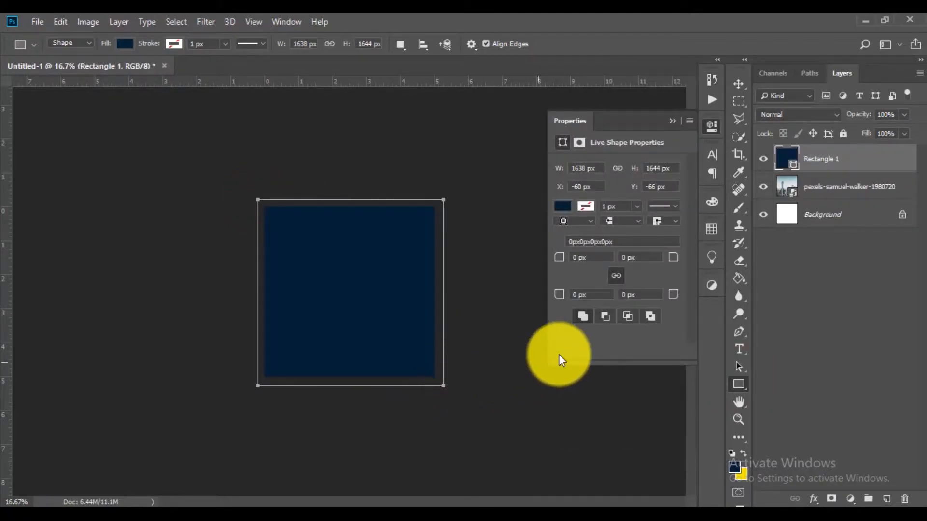
{"action": "left_click", "coordinate": [890, 114]}
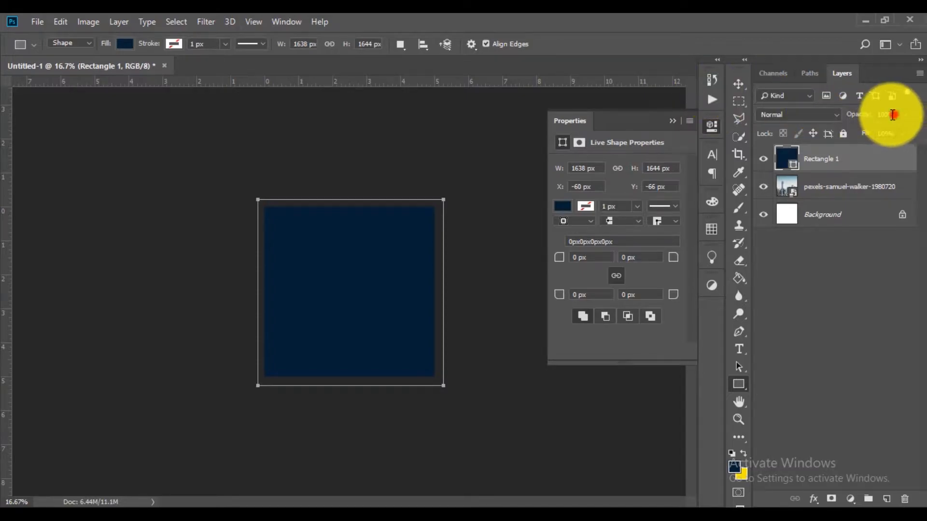
{"action": "type", "text": "75"}
Step: Group the rectangle and skyline photo layers, name the group Background and lock it
{"action": "left_click", "coordinate": [851, 152]}
{"action": "left_click", "coordinate": [858, 190], "text": "shift"}
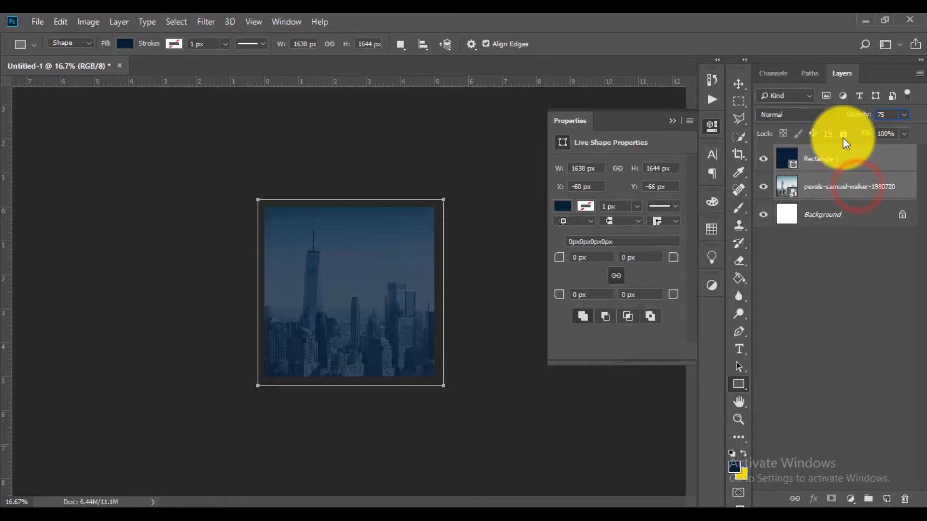
{"action": "key", "text": "ctrl+g"}
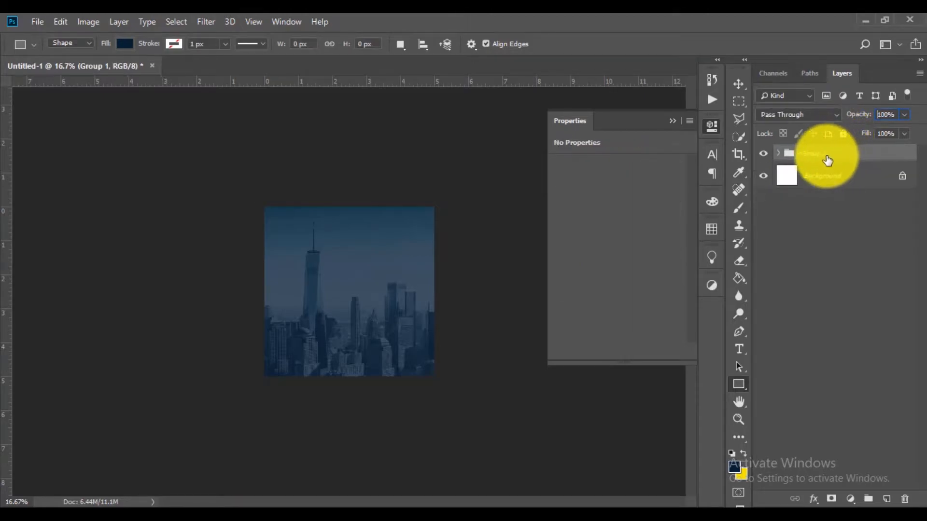
{"action": "double_click", "coordinate": [814, 154]}
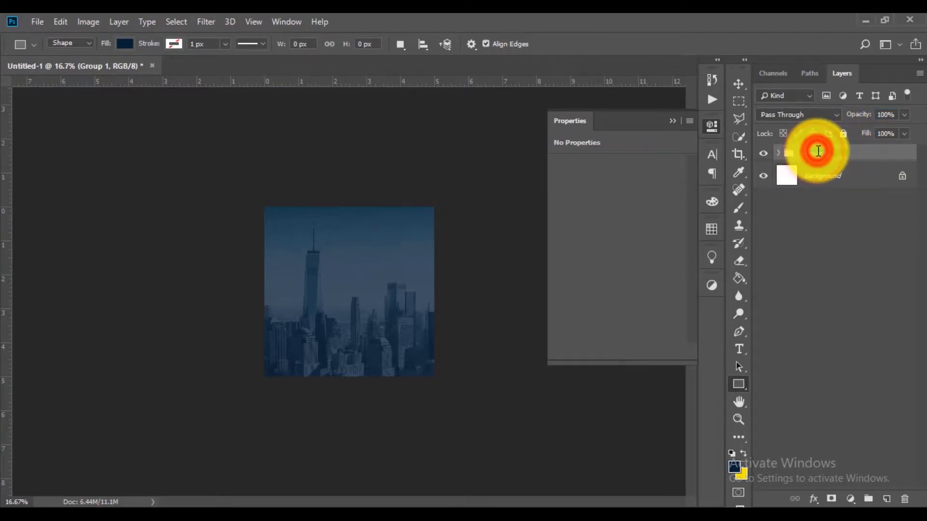
{"action": "type", "text": "e"}
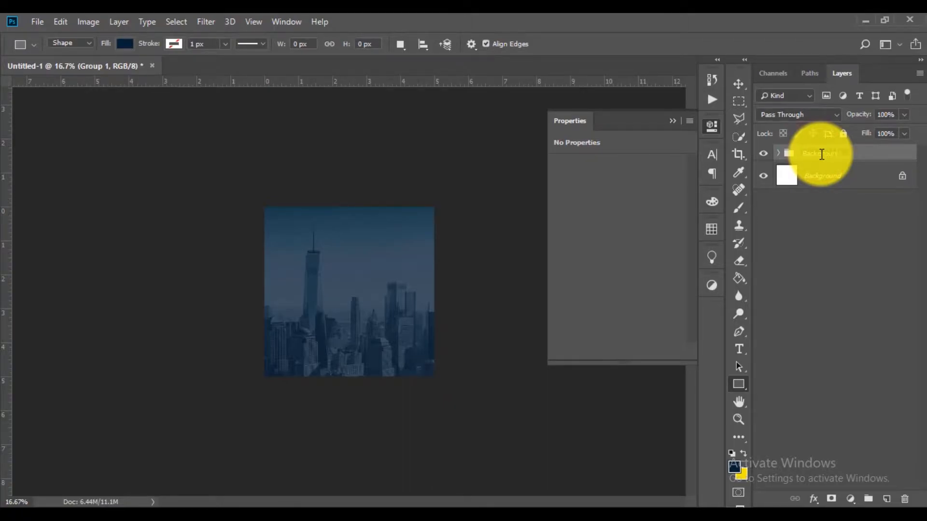
{"action": "key", "text": "Return"}
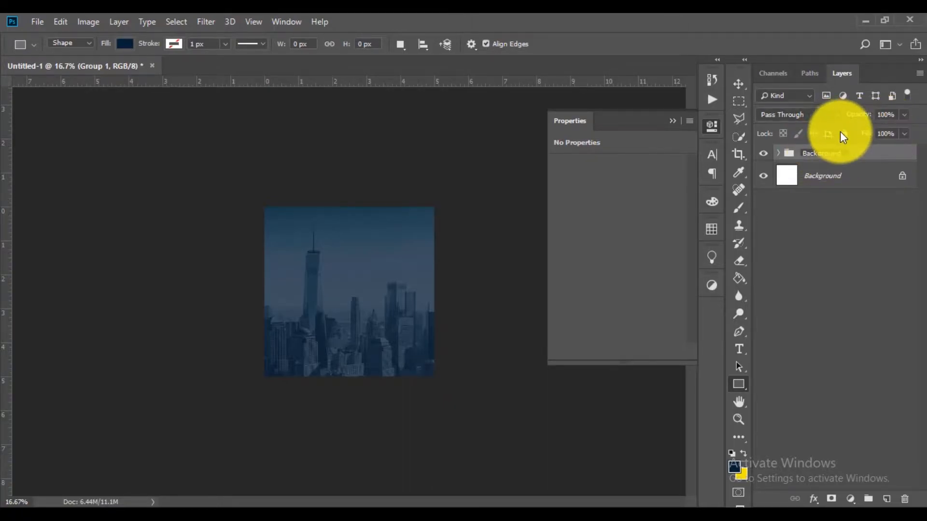
{"action": "left_click", "coordinate": [841, 132]}
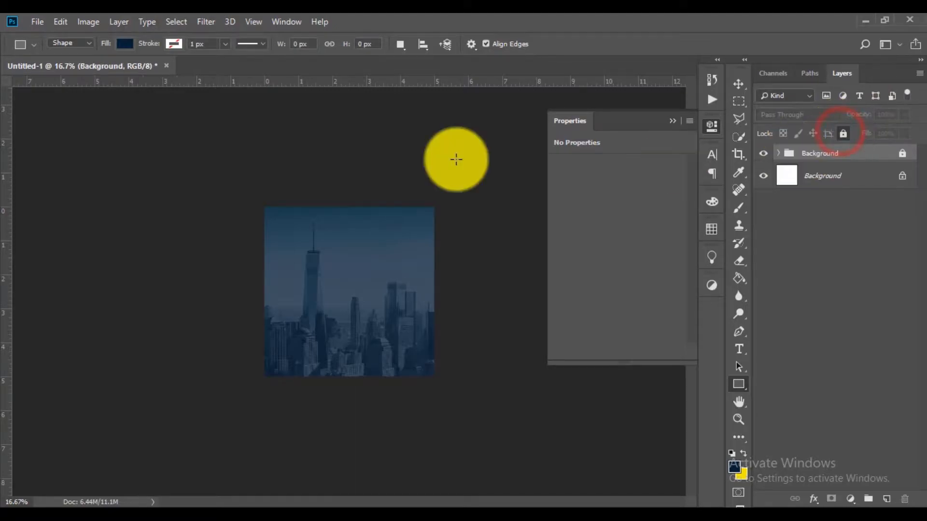
Step: Place the cut-out image of the standing businessman as an embedded image and convert its layer to a smart object
{"action": "left_click", "coordinate": [738, 84]}
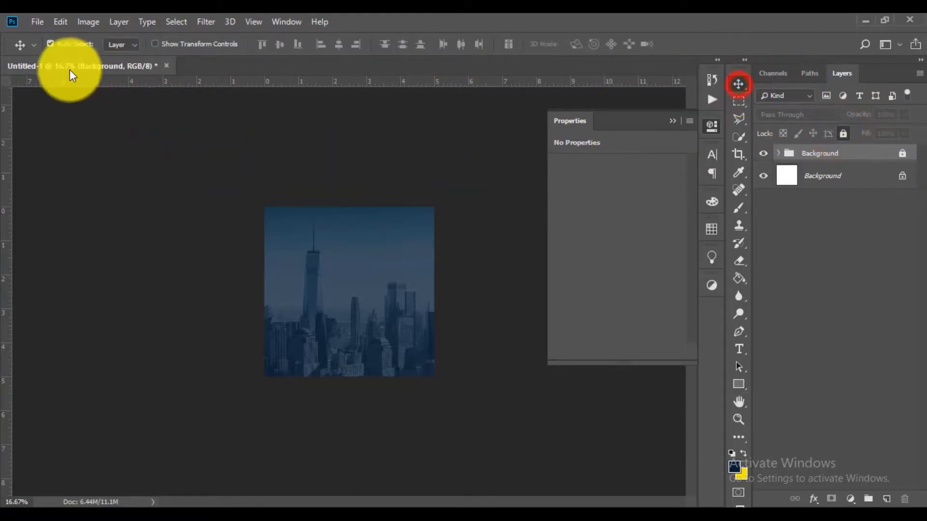
{"action": "left_click", "coordinate": [41, 22]}
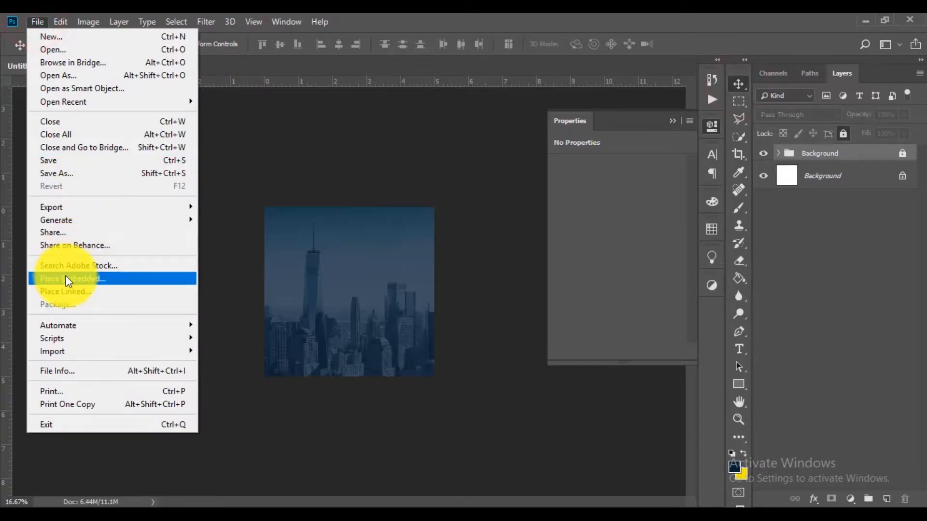
{"action": "left_click", "coordinate": [65, 276]}
{"action": "left_click", "coordinate": [333, 127]}
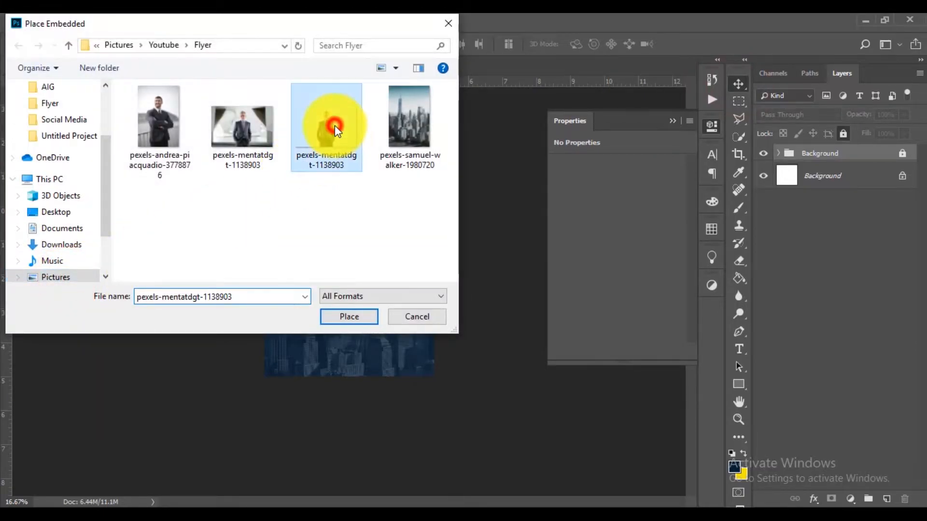
{"action": "left_click", "coordinate": [349, 317]}
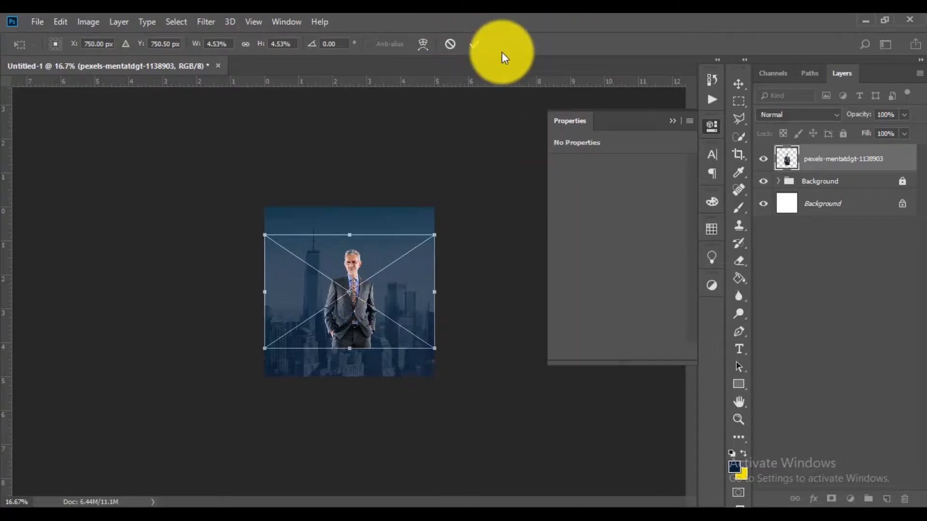
{"action": "left_click", "coordinate": [475, 45]}
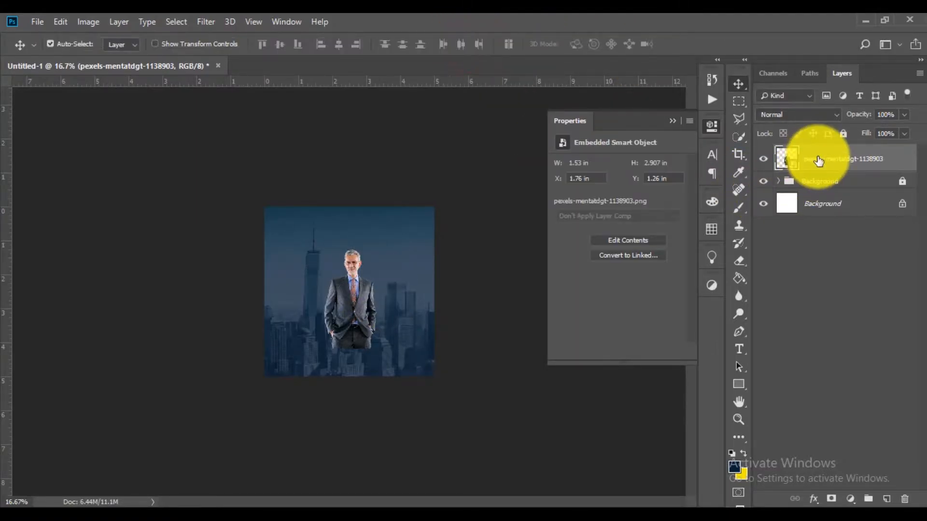
{"action": "right_click", "coordinate": [817, 158]}
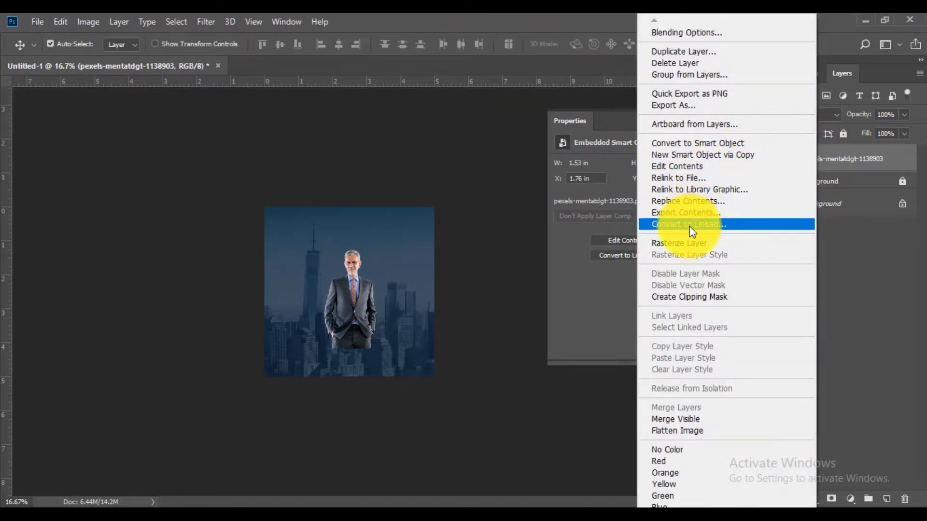
{"action": "left_click", "coordinate": [682, 144]}
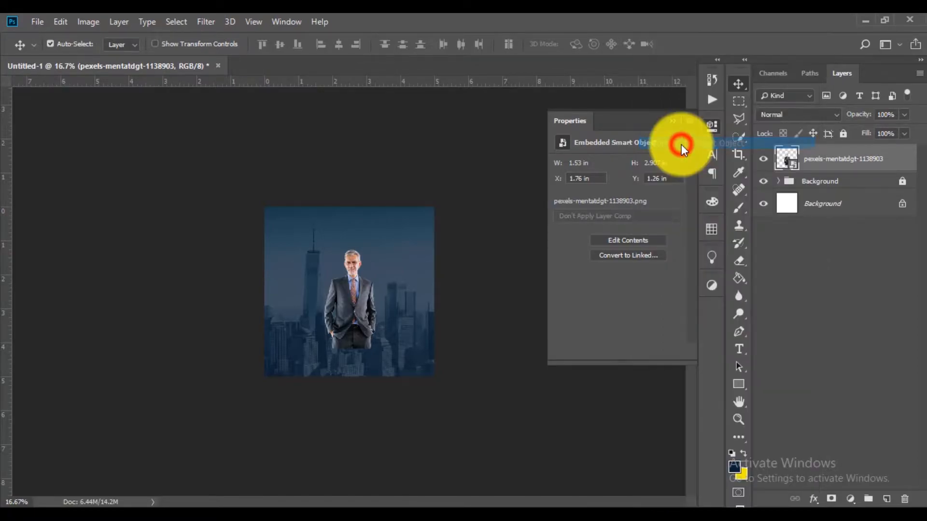
Step: Draw a circle about 1014 px in diameter over the canvas's lower-right corner and fill it with yellow
{"action": "left_click", "coordinate": [738, 384]}
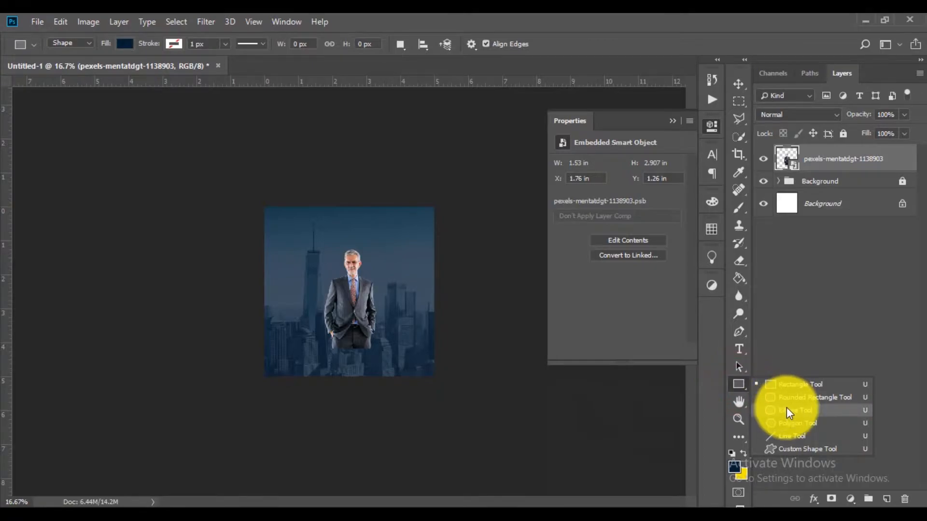
{"action": "left_click", "coordinate": [786, 408]}
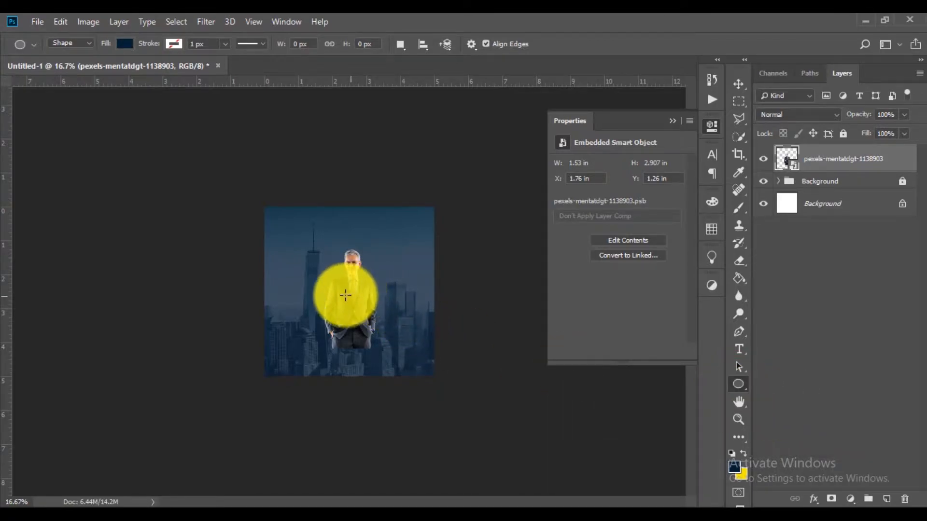
{"action": "mouse_move", "coordinate": [329, 283]}
{"action": "left_mouse_down"}
{"action": "mouse_move", "coordinate": [388, 339]}
{"action": "mouse_move", "coordinate": [445, 418]}
{"action": "left_mouse_up"}
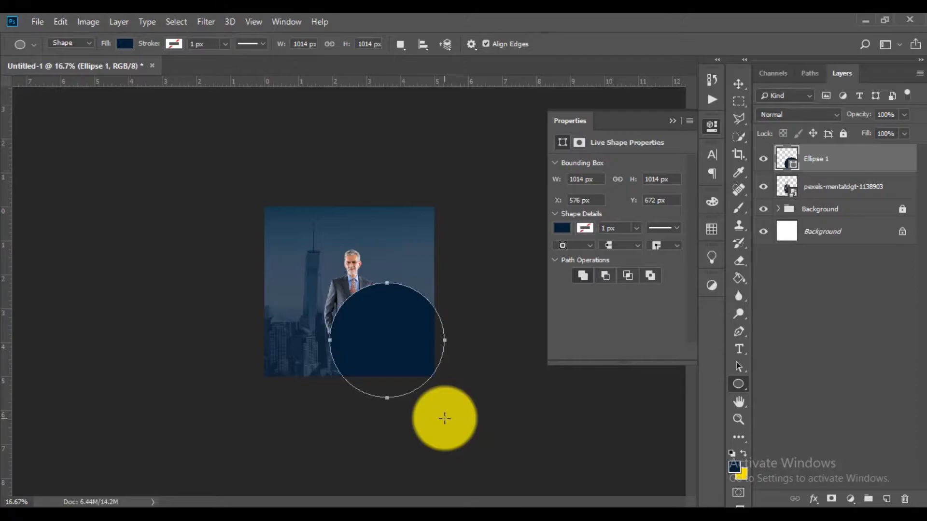
{"action": "left_click", "coordinate": [559, 228]}
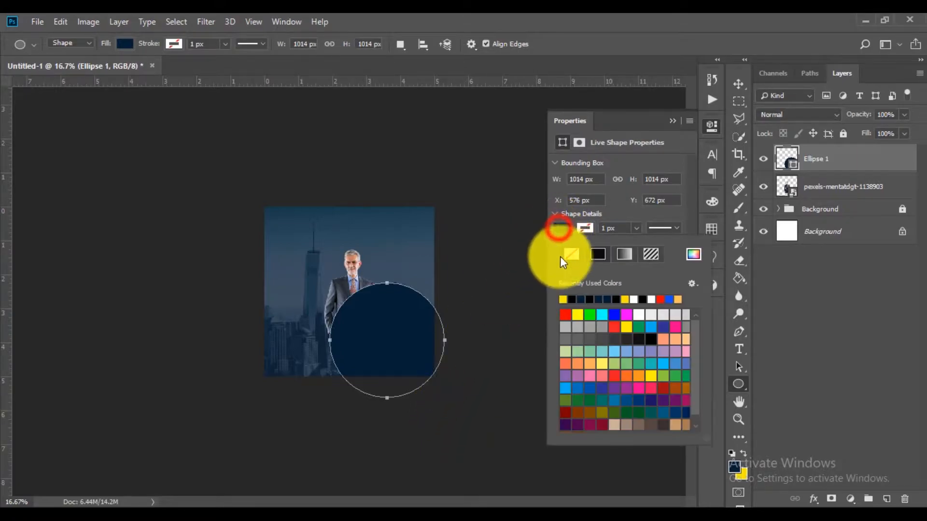
{"action": "left_click", "coordinate": [562, 300]}
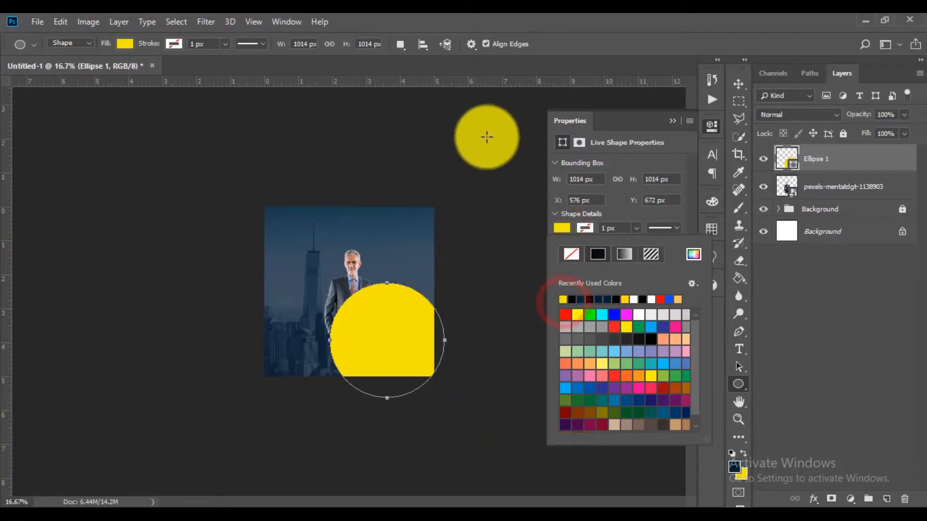
Step: Put the yellow circle's layer beneath the businessman and position both in the lower-right corner of the canvas
{"action": "left_click", "coordinate": [738, 83]}
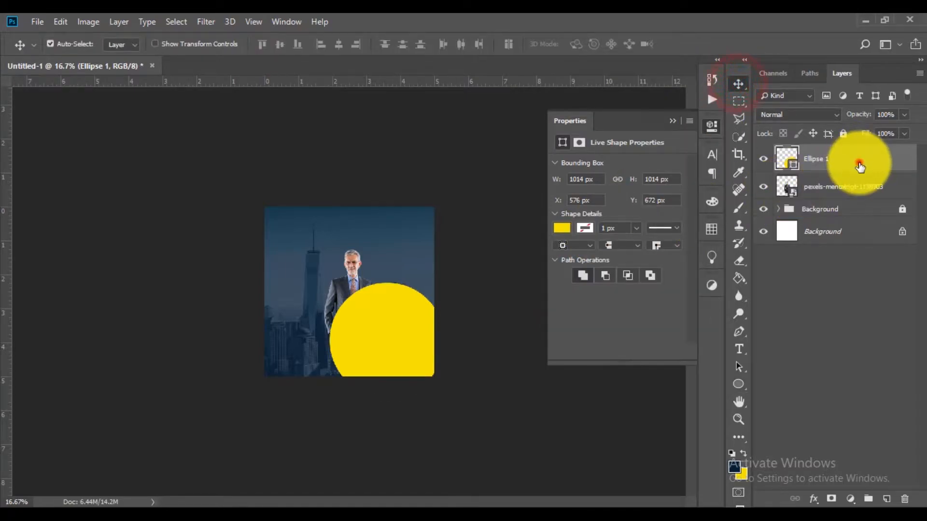
{"action": "left_click_drag", "start_coordinate": [860, 167], "coordinate": [859, 199]}
{"action": "left_click_drag", "start_coordinate": [430, 353], "coordinate": [402, 334]}
{"action": "left_click_drag", "start_coordinate": [341, 299], "coordinate": [398, 325]}
Step: Scale the businessman up to about 146% and shift him down so he stands in front of the yellow circle
{"action": "key", "text": "ctrl+t"}
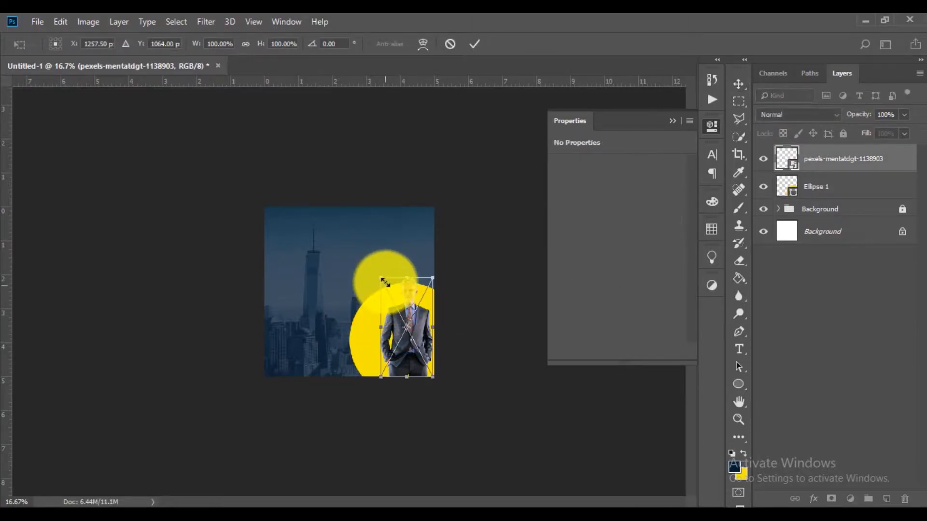
{"action": "left_click_drag", "start_coordinate": [384, 279], "coordinate": [345, 262]}
{"action": "key", "text": "ctrl+plus"}
{"action": "key", "text": "ctrl+plus"}
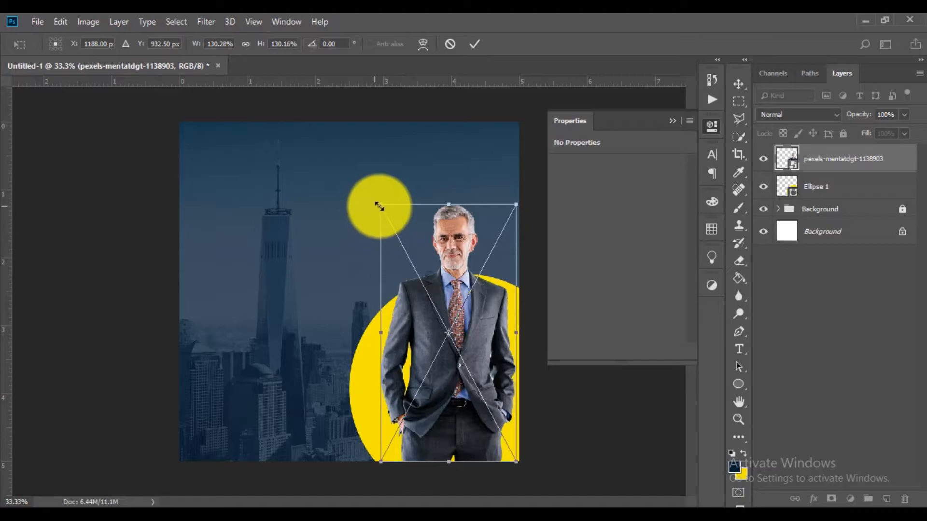
{"action": "left_click_drag", "start_coordinate": [381, 206], "coordinate": [317, 192]}
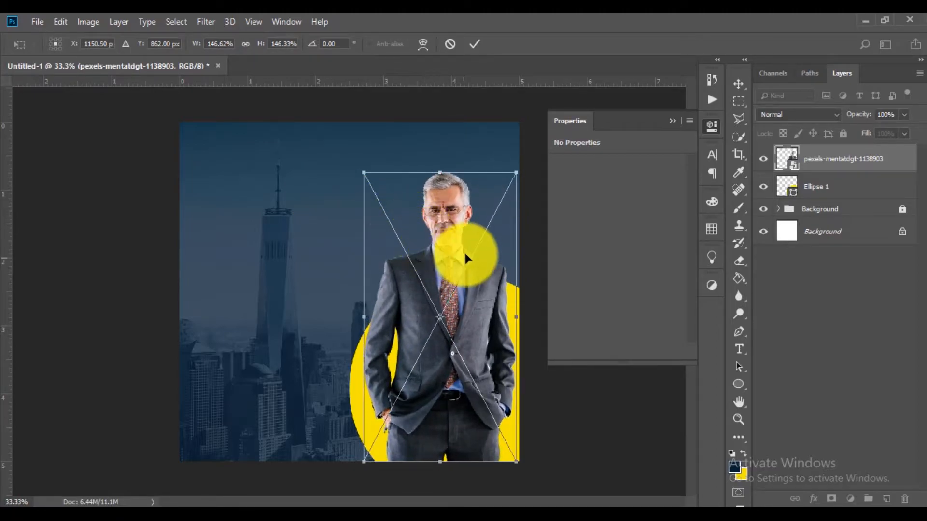
{"action": "left_click_drag", "start_coordinate": [466, 273], "coordinate": [466, 299]}
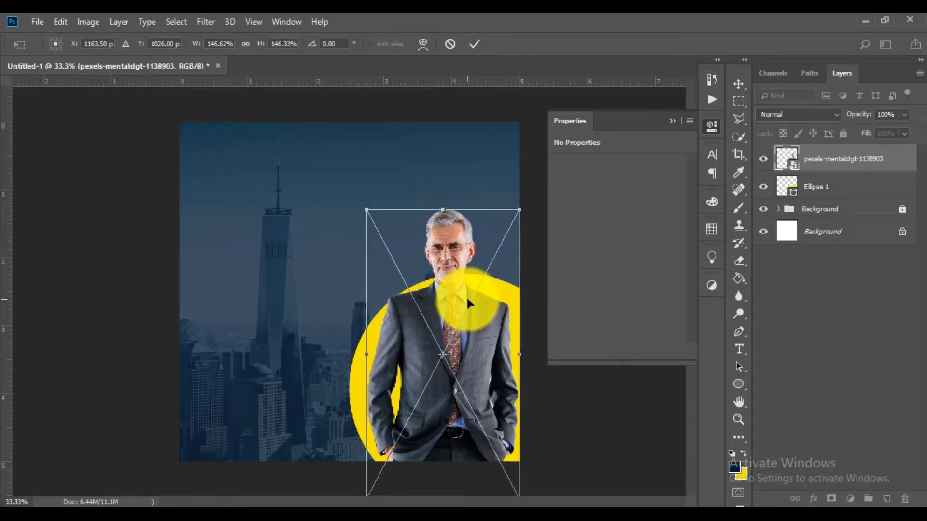
{"action": "left_click", "coordinate": [472, 44]}
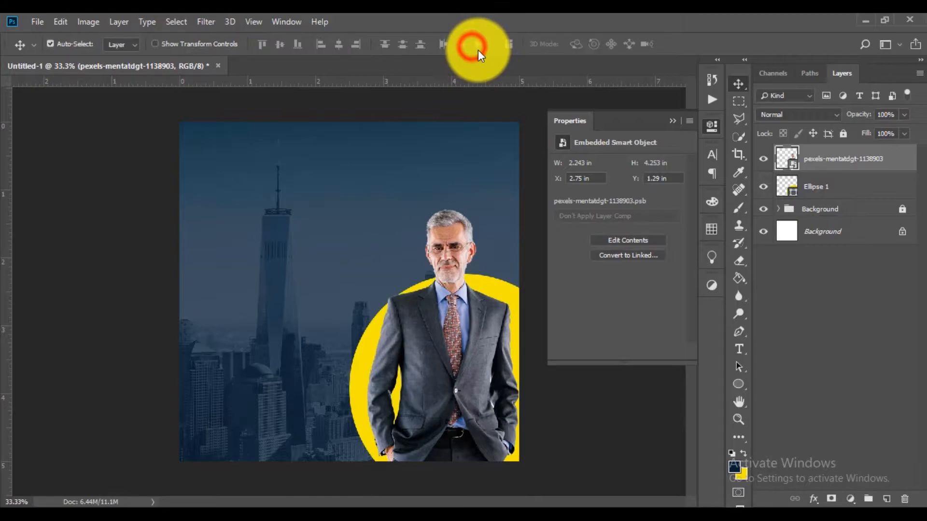
Step: Using a temporary grid, add a vertical and a horizontal guide about 0.25 in inside the canvas's left and top edges
{"action": "left_click", "coordinate": [819, 317]}
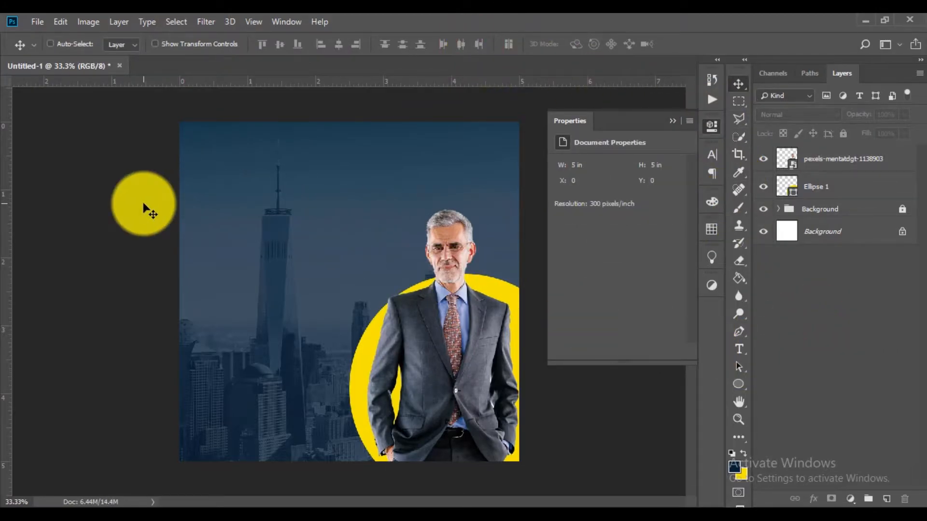
{"action": "key", "text": "ctrl+apostrophe"}
{"action": "left_click_drag", "start_coordinate": [8, 213], "coordinate": [196, 227]}
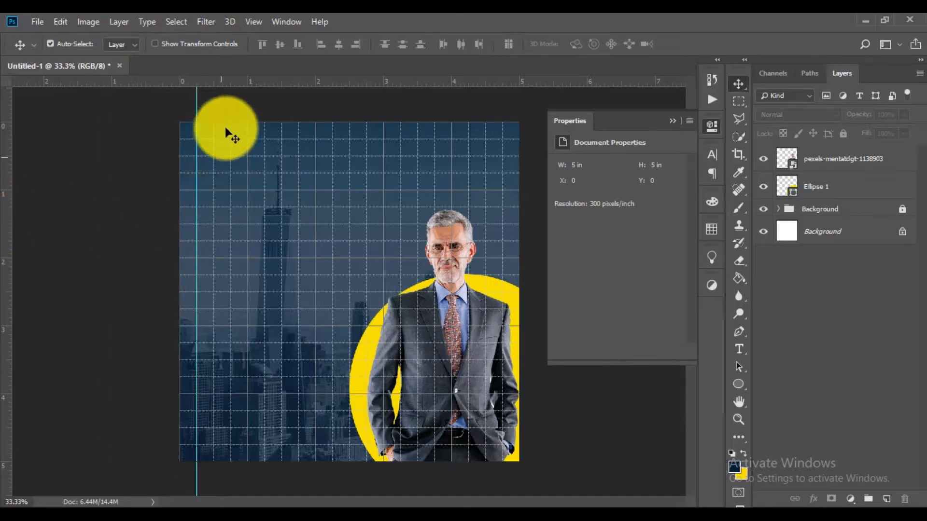
{"action": "left_click_drag", "start_coordinate": [215, 81], "coordinate": [212, 137]}
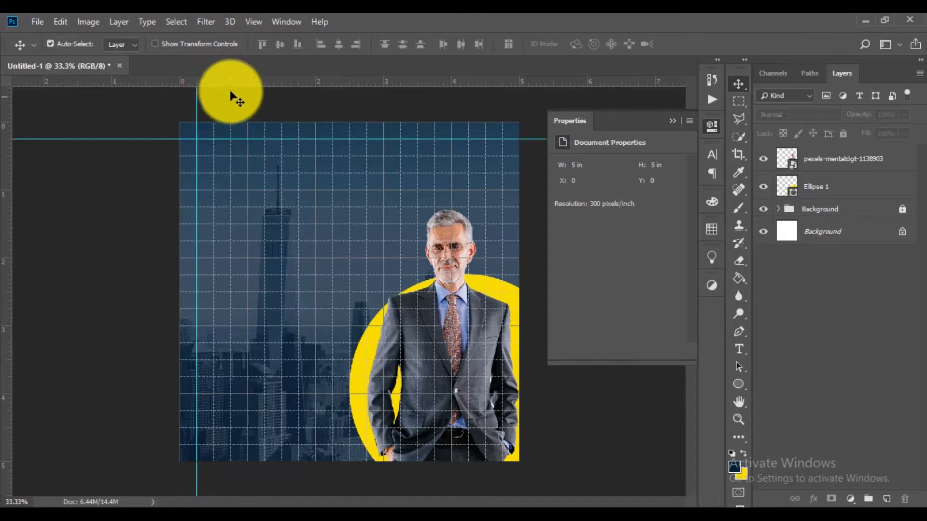
{"action": "key", "text": "ctrl+apostrophe"}
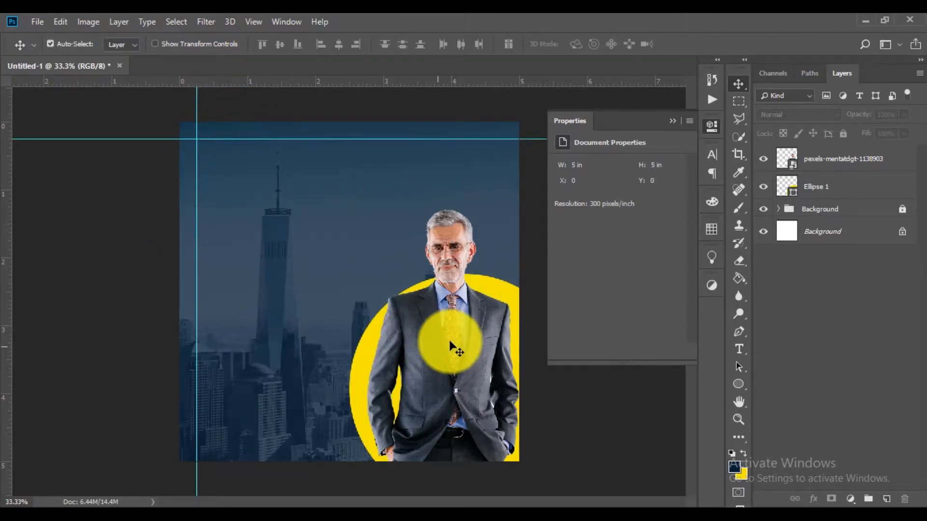
Step: Add the white Gotham Bold text "YOUR LOGO HERE" on two lines near the canvas's upper-left corner
{"action": "left_click", "coordinate": [735, 349]}
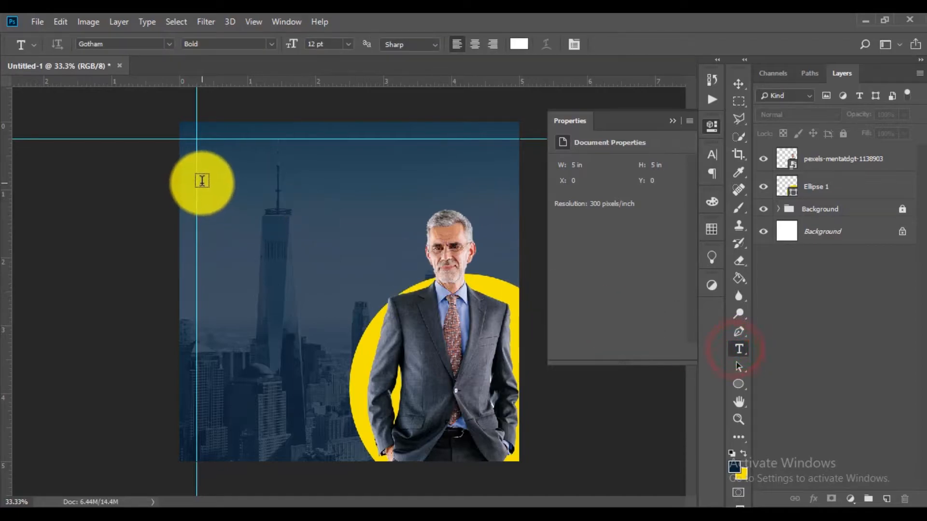
{"action": "left_click", "coordinate": [211, 162]}
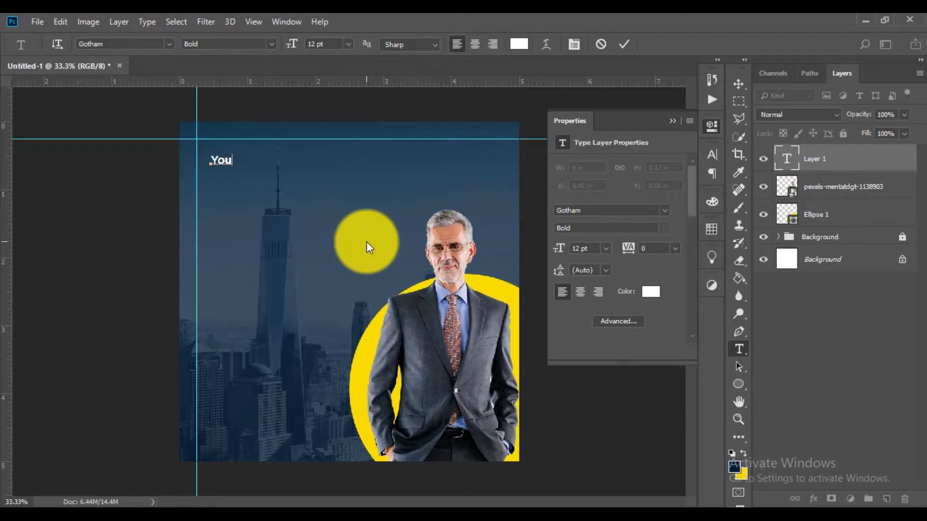
{"action": "type", "text": "YOUR LGO"}
{"action": "key", "text": "BackSpace"}
{"action": "key", "text": "BackSpace"}
{"action": "type", "text": "OG"}
{"action": "type", "text": "O "}
{"action": "type", "text": "HERE"}
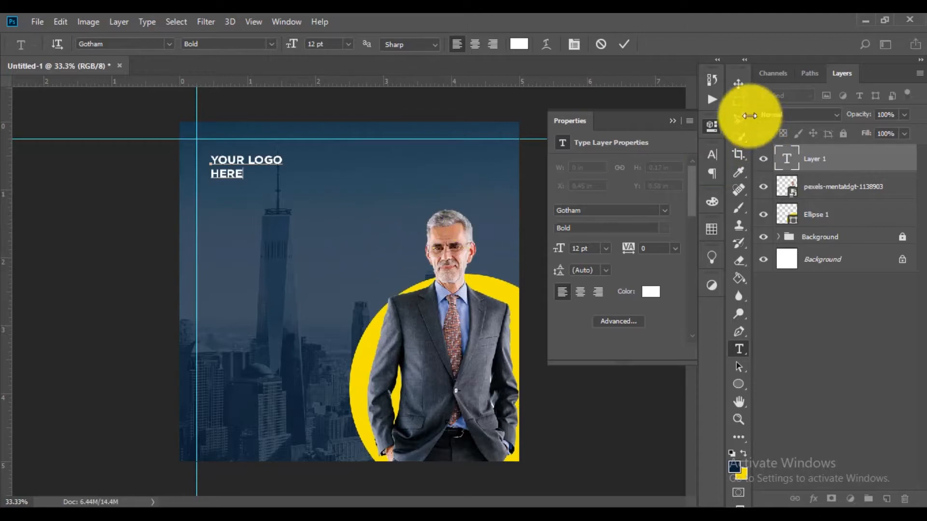
{"action": "left_click", "coordinate": [737, 84]}
Step: Set the logo text's size to 10 pt and place it where the two guides meet
{"action": "left_click", "coordinate": [712, 155]}
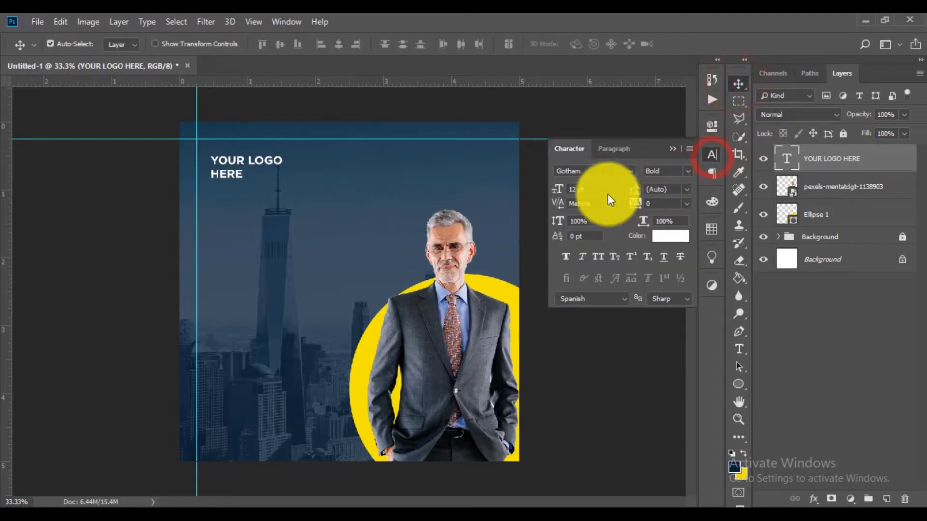
{"action": "left_click", "coordinate": [570, 190]}
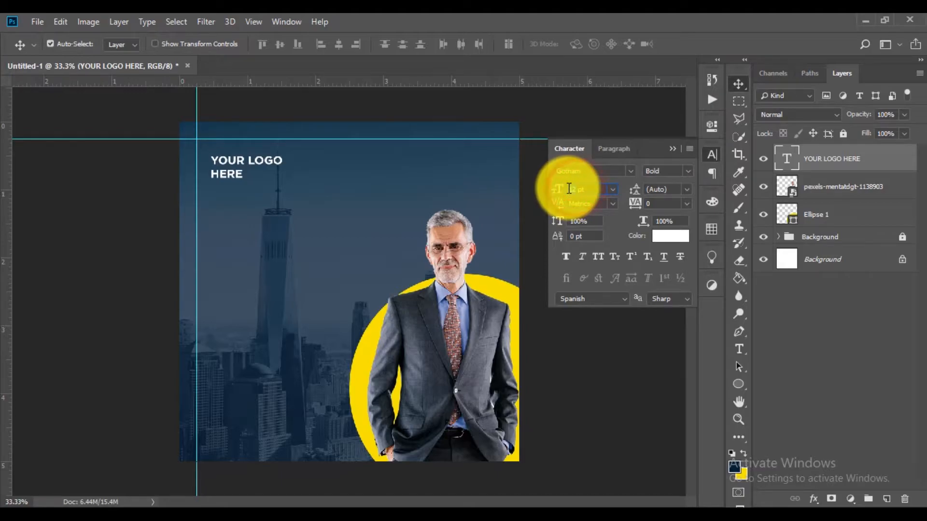
{"action": "type", "text": "10"}
{"action": "key", "text": "Return"}
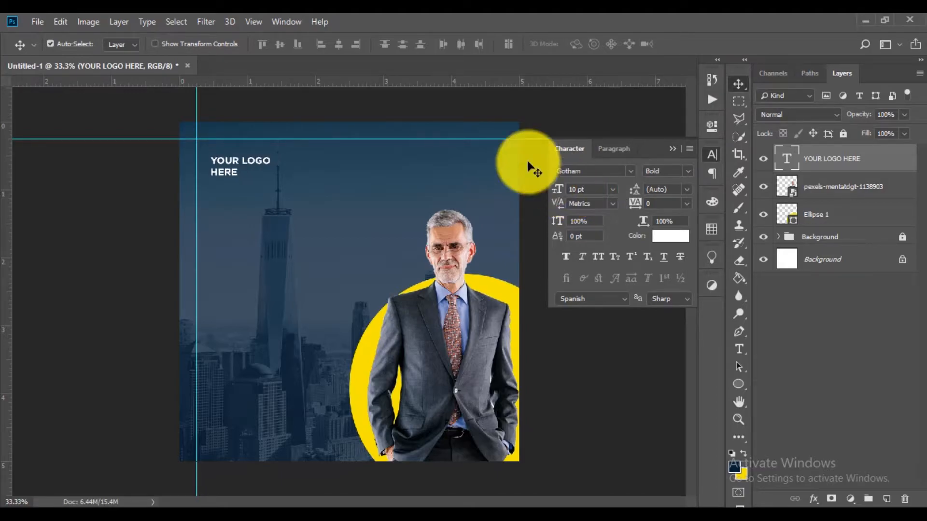
{"action": "left_click_drag", "start_coordinate": [243, 163], "coordinate": [230, 145]}
{"action": "left_click_drag", "start_coordinate": [283, 179], "coordinate": [314, 194]}
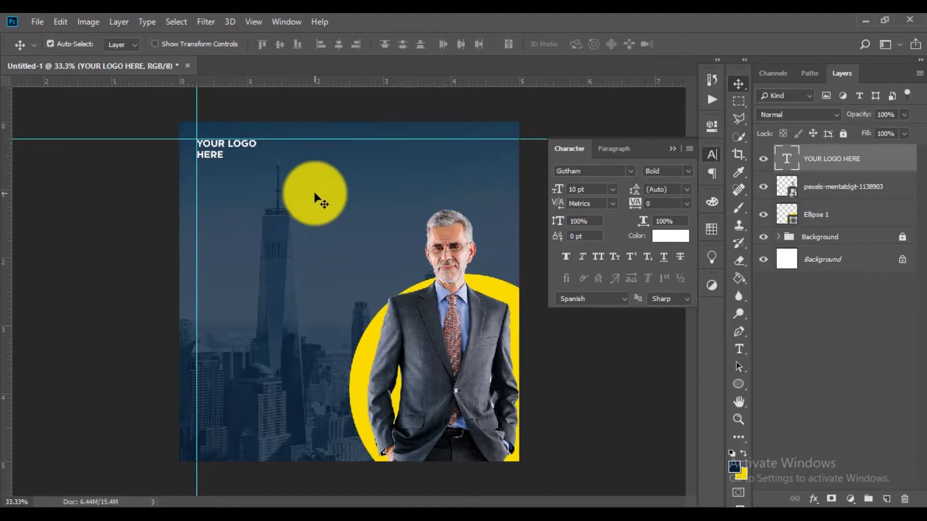
Step: Add the heading word "DIGITAL" below the logo text and enlarge it to 31 pt
{"action": "left_click", "coordinate": [739, 349]}
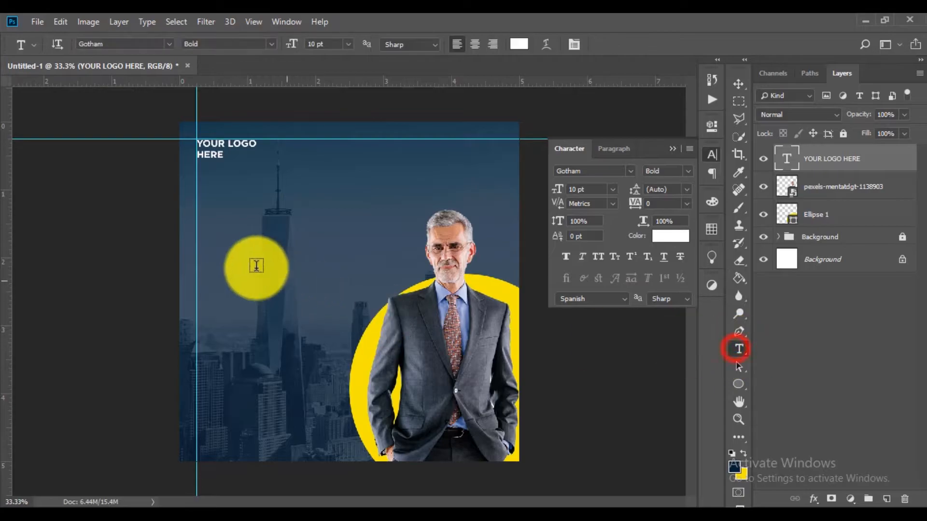
{"action": "left_click", "coordinate": [230, 219]}
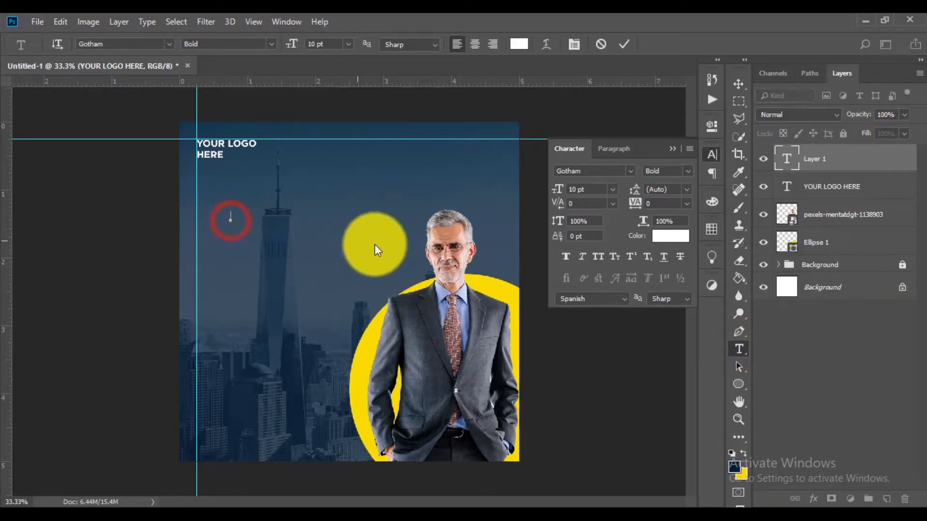
{"action": "type", "text": "DIGITA"}
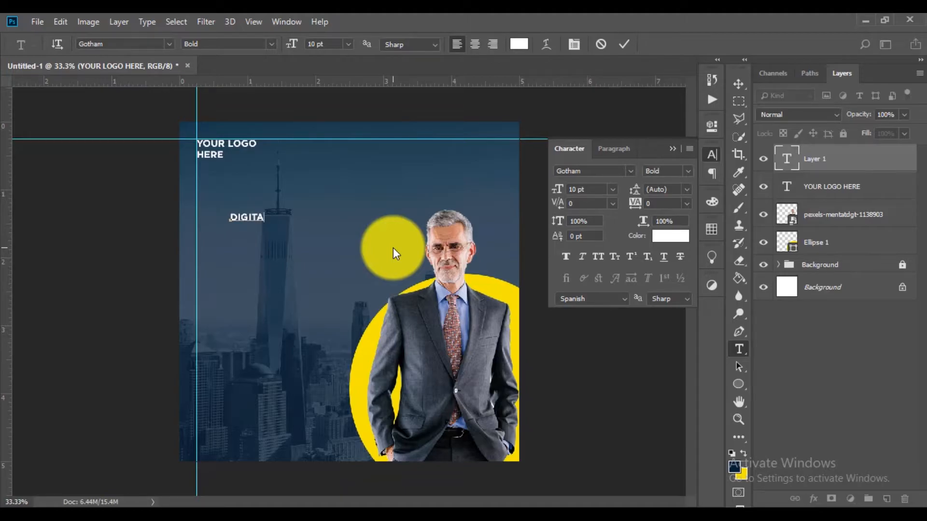
{"action": "type", "text": "L"}
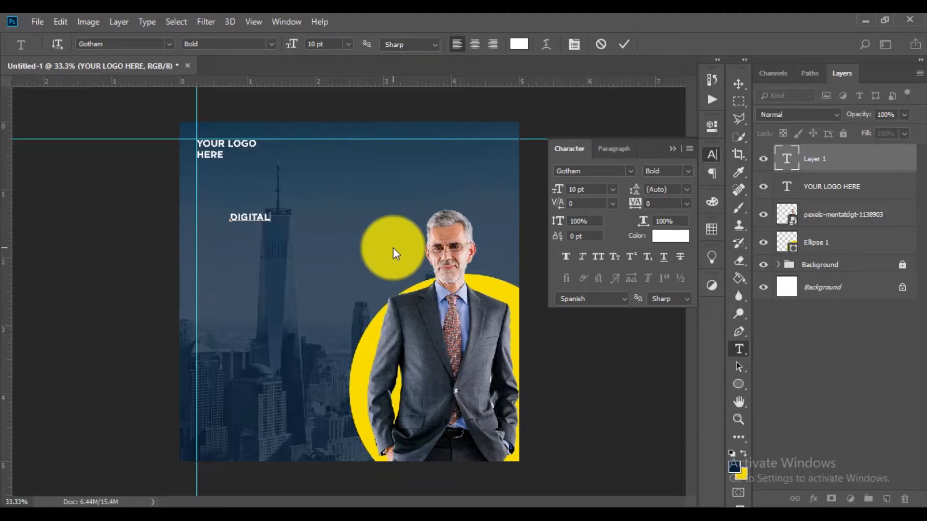
{"action": "left_click", "coordinate": [738, 84]}
{"action": "left_click_drag", "start_coordinate": [555, 191], "coordinate": [570, 192]}
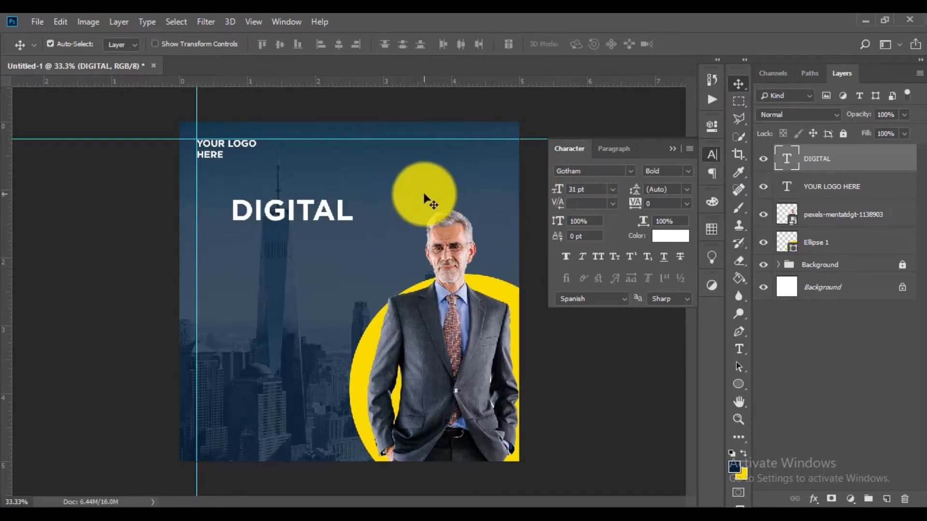
Step: Place DIGITAL against the vertical guide and duplicate it directly below, changing the copy's text to "MARKETING"
{"action": "left_click_drag", "start_coordinate": [344, 222], "coordinate": [134, 240]}
{"action": "left_click", "coordinate": [739, 348]}
{"action": "type", "text": "MARKETING"}
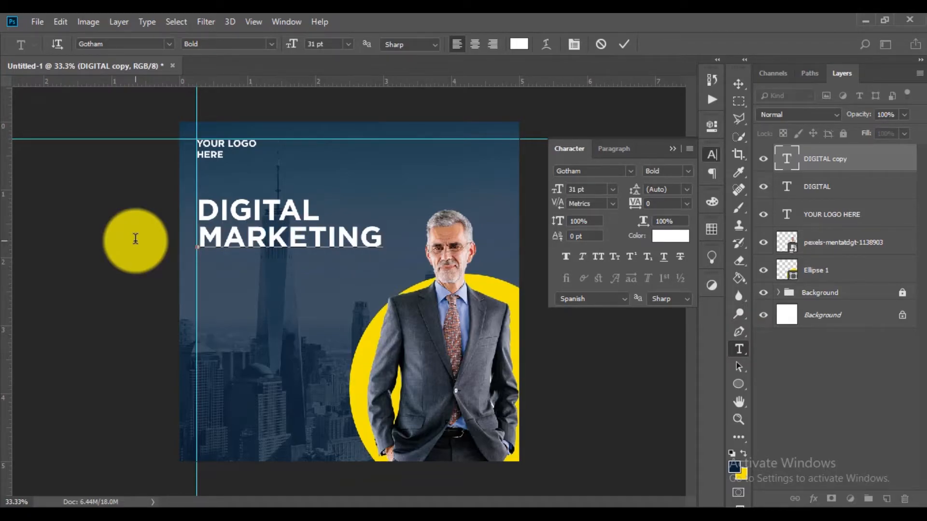
{"action": "left_click", "coordinate": [622, 46]}
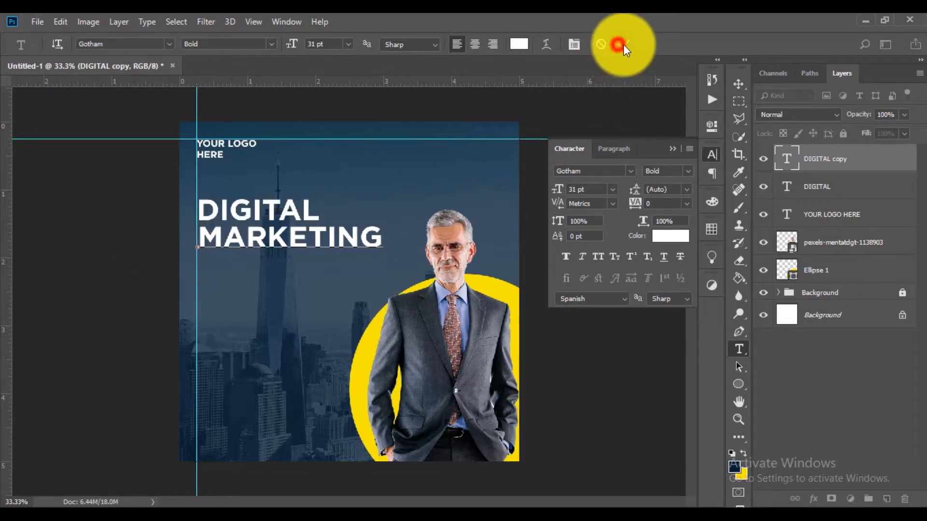
Step: Duplicate the MARKETING line directly beneath itself and change the copy's text to "AGENCY"
{"action": "left_click", "coordinate": [739, 83]}
{"action": "left_click_drag", "start_coordinate": [318, 235], "coordinate": [317, 262]}
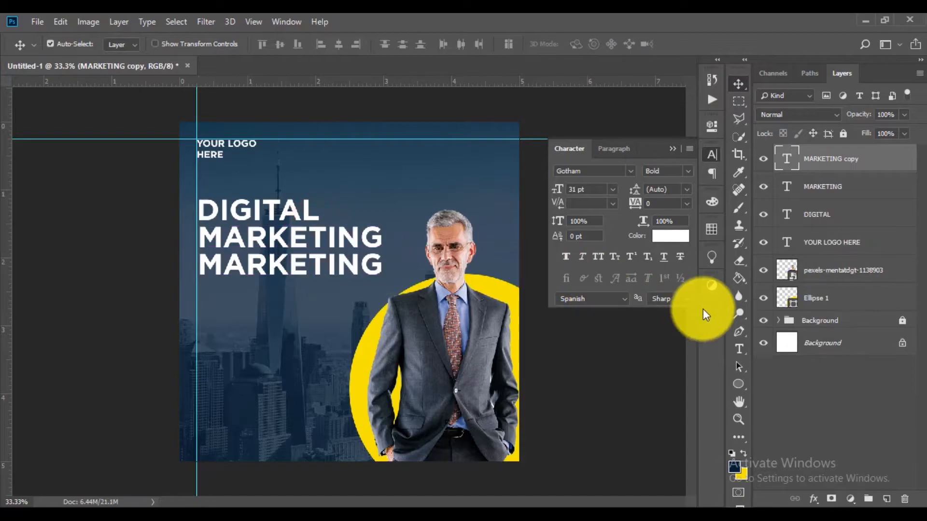
{"action": "left_click", "coordinate": [738, 348]}
{"action": "left_click_drag", "start_coordinate": [380, 265], "coordinate": [154, 274]}
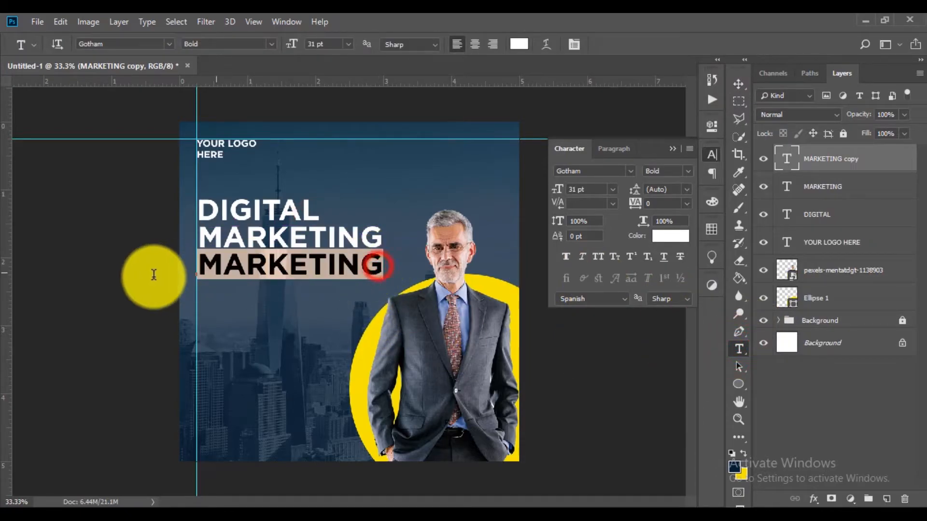
{"action": "type", "text": "AGEN"}
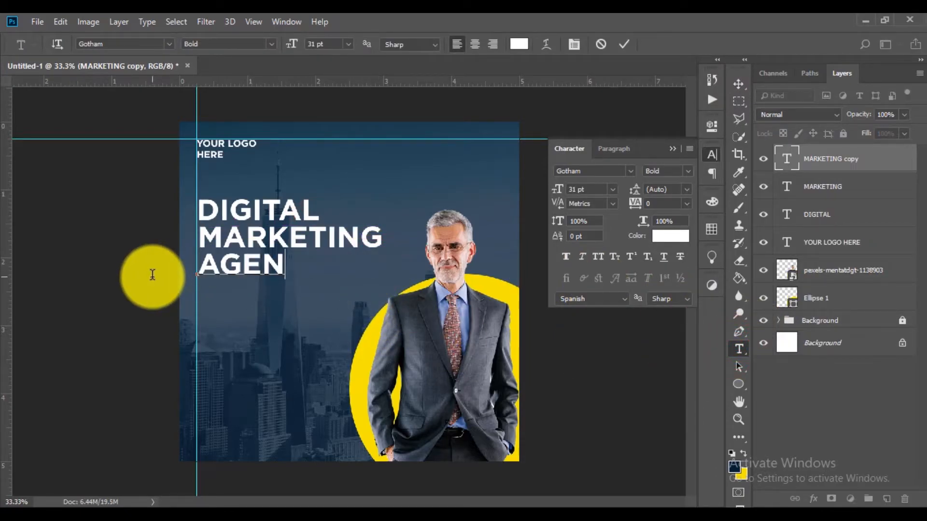
{"action": "type", "text": "CY"}
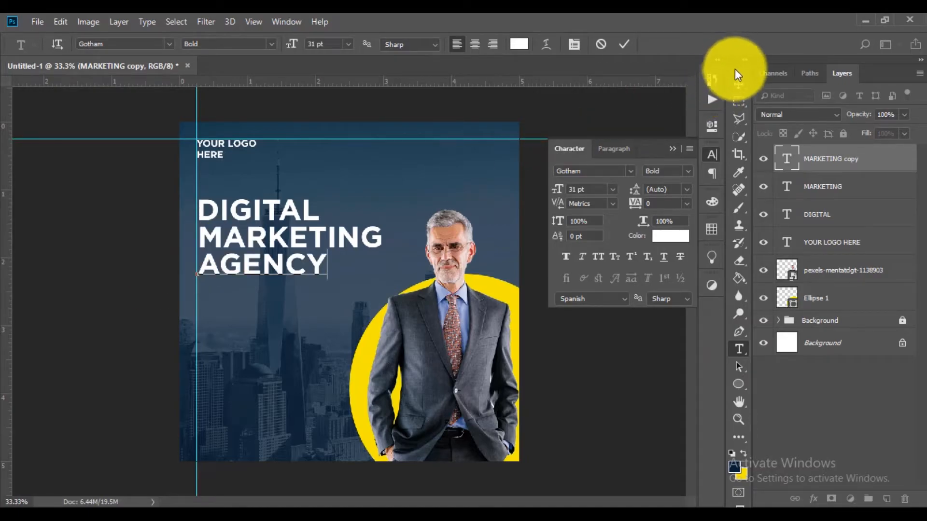
{"action": "left_click", "coordinate": [738, 84]}
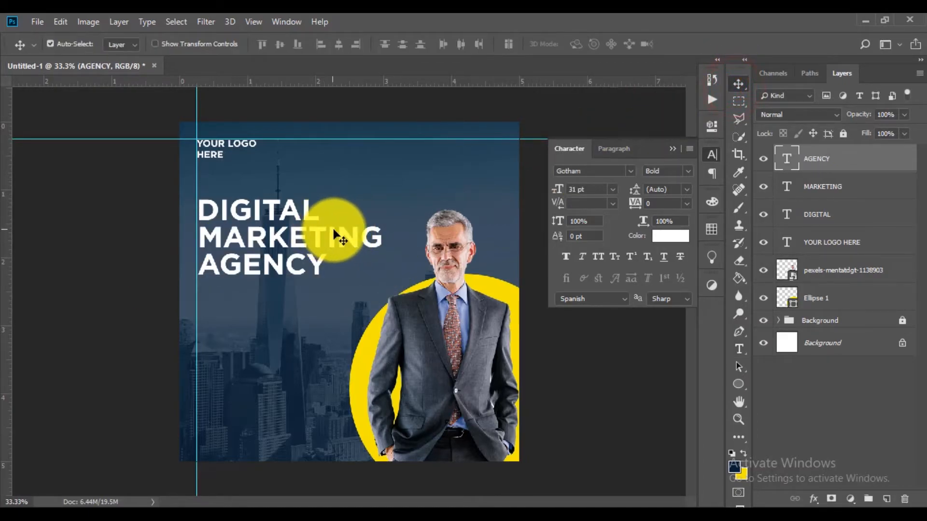
Step: Recolour the AGENCY text with the yellow sampled from the circle behind the businessman
{"action": "left_click", "coordinate": [317, 268]}
{"action": "left_click", "coordinate": [671, 235]}
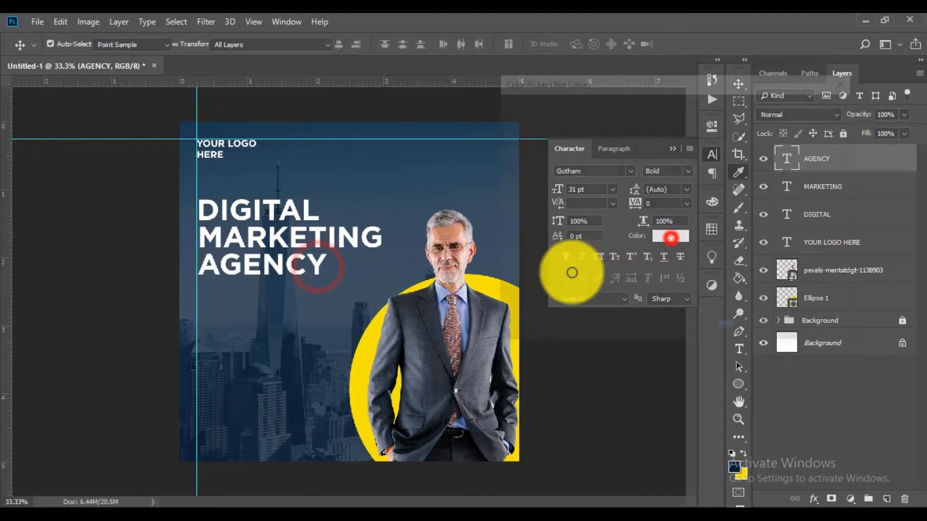
{"action": "left_click", "coordinate": [368, 350]}
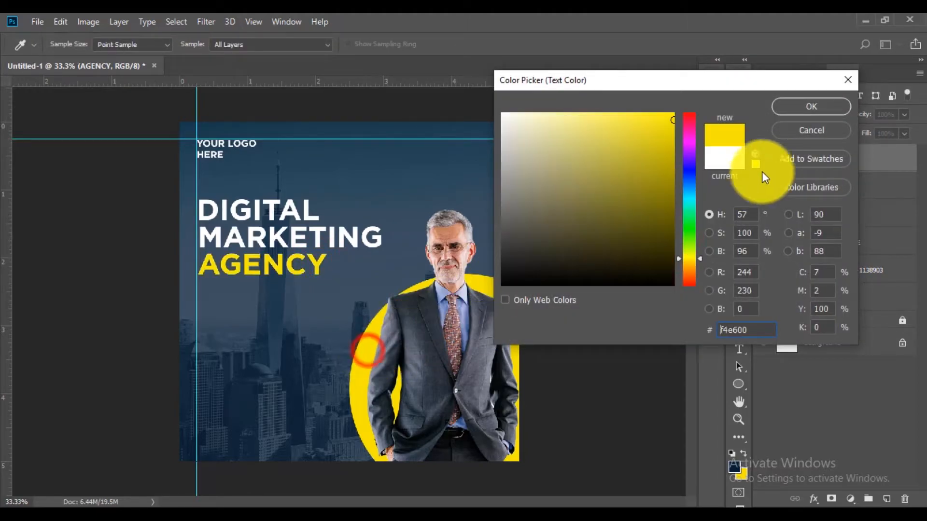
{"action": "left_click", "coordinate": [787, 109]}
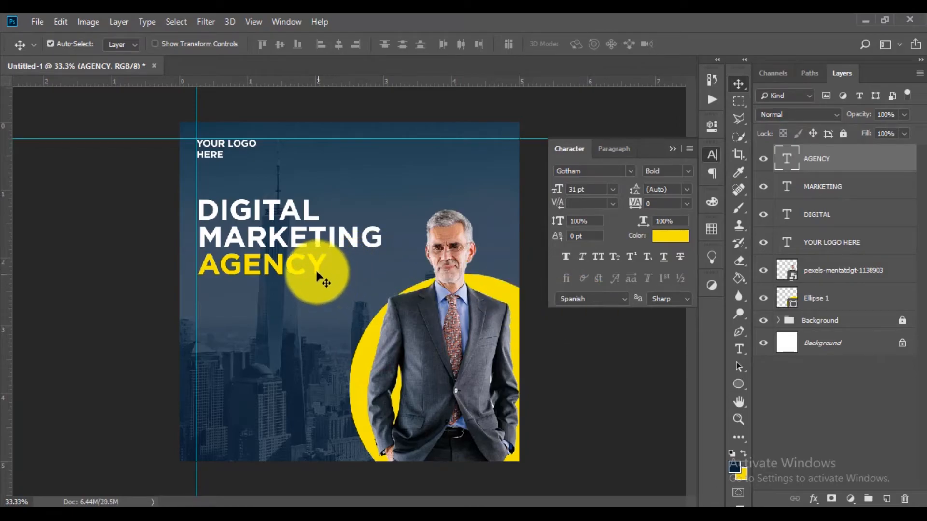
Step: Draw a thin rectangle about 381 × 12 px under AGENCY from the vertical guide and fill it with yellow
{"action": "left_click_drag", "start_coordinate": [741, 382], "coordinate": [816, 381]}
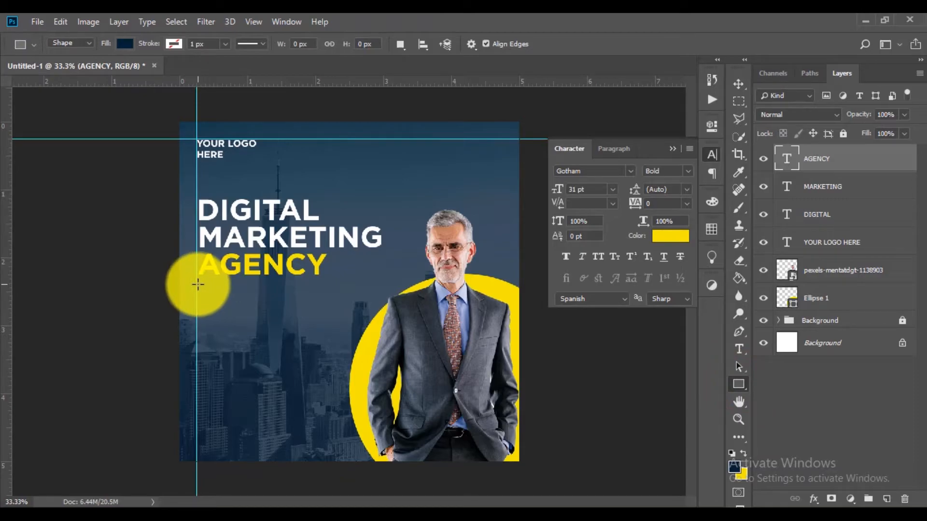
{"action": "left_click", "coordinate": [198, 285]}
{"action": "left_click_drag", "start_coordinate": [198, 285], "coordinate": [283, 287]}
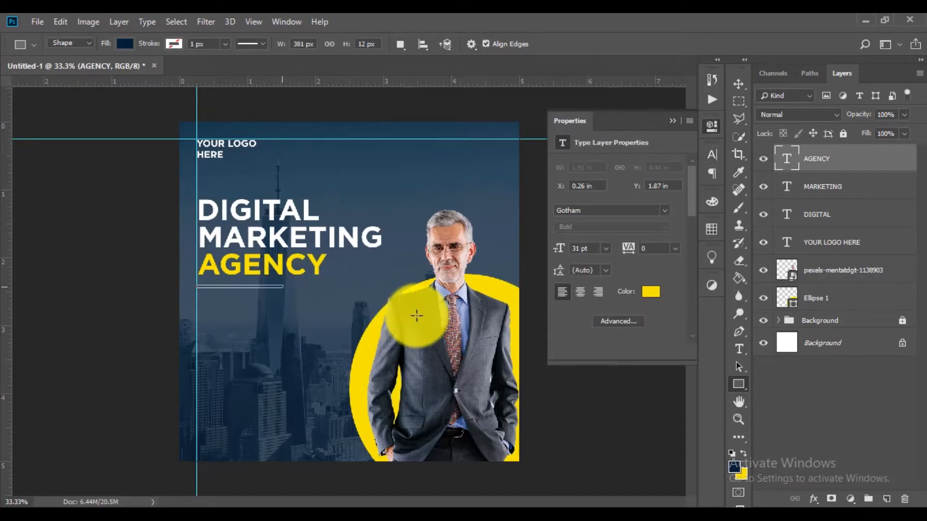
{"action": "left_click", "coordinate": [565, 206]}
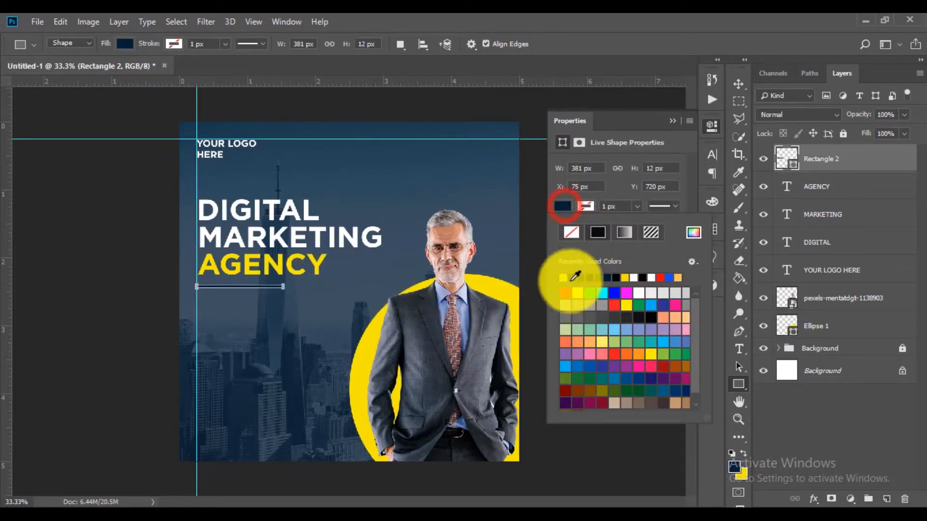
{"action": "left_click", "coordinate": [563, 277]}
Step: Nudge the yellow underline up to Y 702 px, closer to the AGENCY text
{"action": "left_click", "coordinate": [734, 89]}
{"action": "left_click", "coordinate": [738, 84]}
{"action": "left_click", "coordinate": [257, 290]}
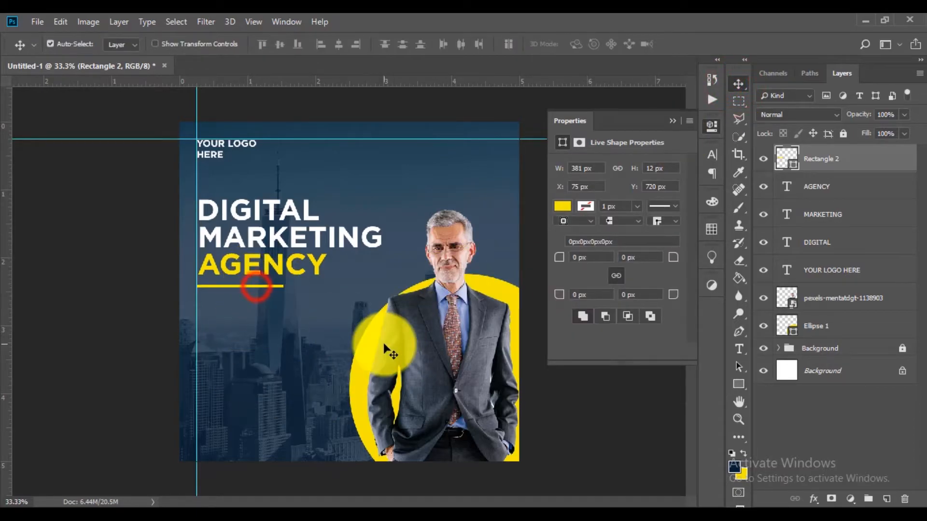
{"action": "key", "text": "Up"}
{"action": "key", "text": "Up"}
{"action": "key", "text": "Up"}
{"action": "key", "text": "Up"}
{"action": "key", "text": "Up"}
{"action": "key", "text": "Up"}
{"action": "key", "text": "Up"}
{"action": "key", "text": "Up"}
{"action": "key", "text": "Up"}
{"action": "key", "text": "Up"}
{"action": "key", "text": "Up"}
{"action": "key", "text": "Up"}
{"action": "key", "text": "Up"}
{"action": "key", "text": "Up"}
{"action": "key", "text": "Up"}
{"action": "key", "text": "Up"}
{"action": "key", "text": "Up"}
{"action": "key", "text": "Up"}
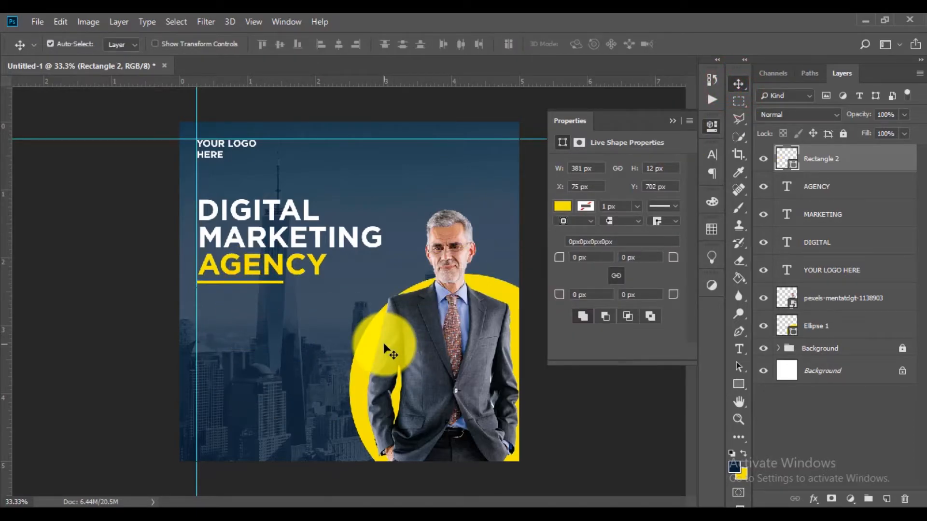
Step: Using a temporary grid, nudge the three heading lines and their underline together until the underline is at X 72 px, Y 660 px
{"action": "key", "text": "ctrl+apostrophe"}
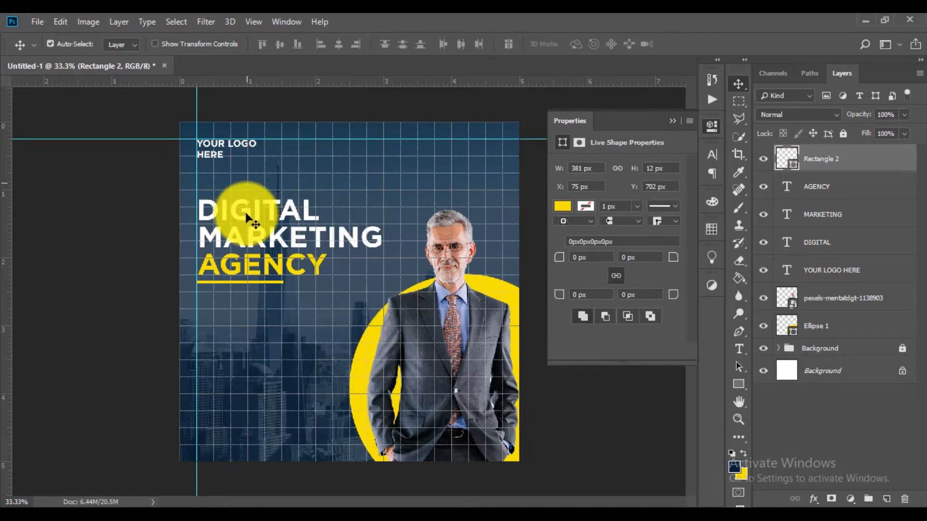
{"action": "left_click_drag", "start_coordinate": [193, 197], "coordinate": [308, 284]}
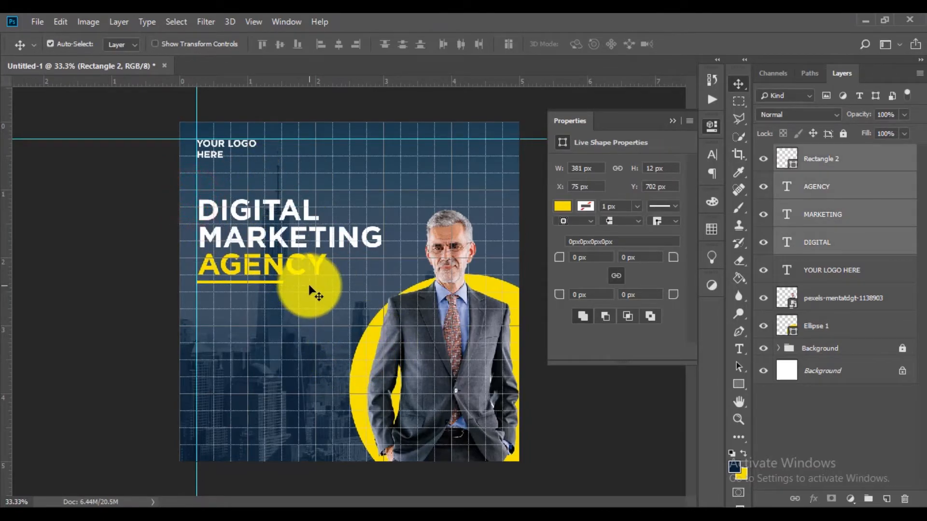
{"action": "key", "text": "Up"}
{"action": "key", "text": "Up"}
{"action": "key", "text": "Up"}
{"action": "key", "text": "Up"}
{"action": "key", "text": "Up"}
{"action": "key", "text": "Up"}
{"action": "key", "text": "Up"}
{"action": "key", "text": "Up"}
{"action": "key", "text": "Up"}
{"action": "key", "text": "Up"}
{"action": "key", "text": "Up"}
{"action": "key", "text": "Up"}
{"action": "key", "text": "Up"}
{"action": "key", "text": "Up"}
{"action": "key", "text": "Up"}
{"action": "key", "text": "Up"}
{"action": "key", "text": "Up"}
{"action": "key", "text": "Up"}
{"action": "key", "text": "Up"}
{"action": "key", "text": "Up"}
{"action": "key", "text": "Up"}
{"action": "key", "text": "Up"}
{"action": "key", "text": "Up"}
{"action": "key", "text": "Up"}
{"action": "key", "text": "Up"}
{"action": "key", "text": "Up"}
{"action": "key", "text": "Up"}
{"action": "key", "text": "Up"}
{"action": "key", "text": "Up"}
{"action": "key", "text": "Up"}
{"action": "key", "text": "Up"}
{"action": "key", "text": "Up"}
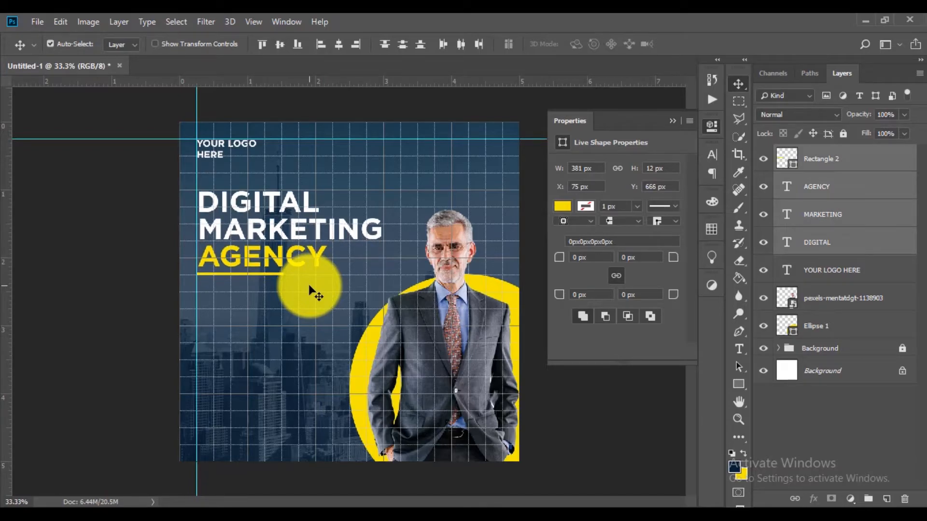
{"action": "key", "text": "Left"}
{"action": "key", "text": "Left"}
{"action": "key", "text": "Left"}
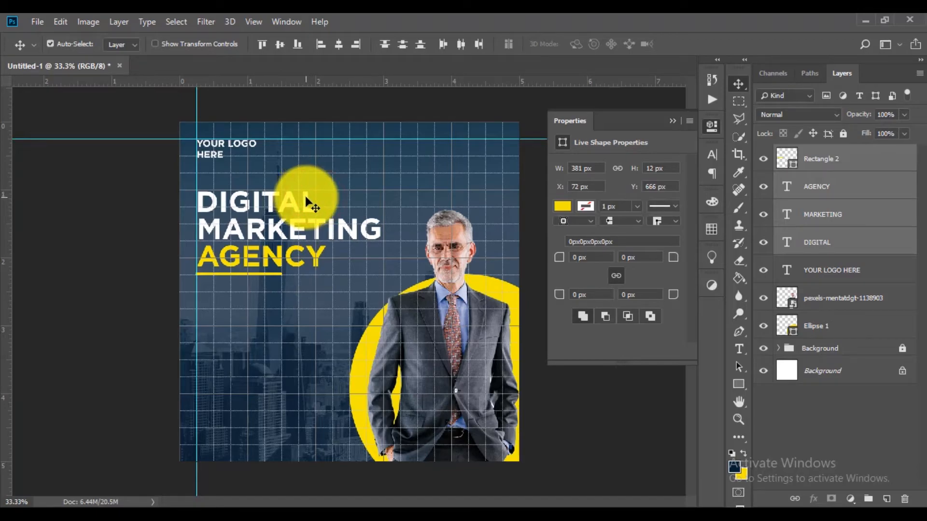
{"action": "key", "text": "Up"}
{"action": "key", "text": "Up"}
{"action": "key", "text": "Up"}
{"action": "key", "text": "Up"}
{"action": "key", "text": "Up"}
{"action": "key", "text": "Up"}
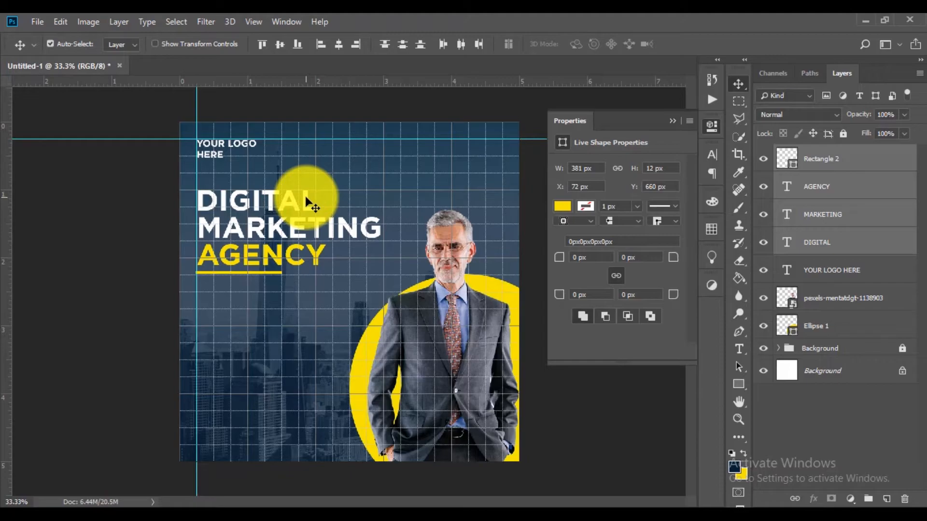
{"action": "key", "text": "ctrl+apostrophe"}
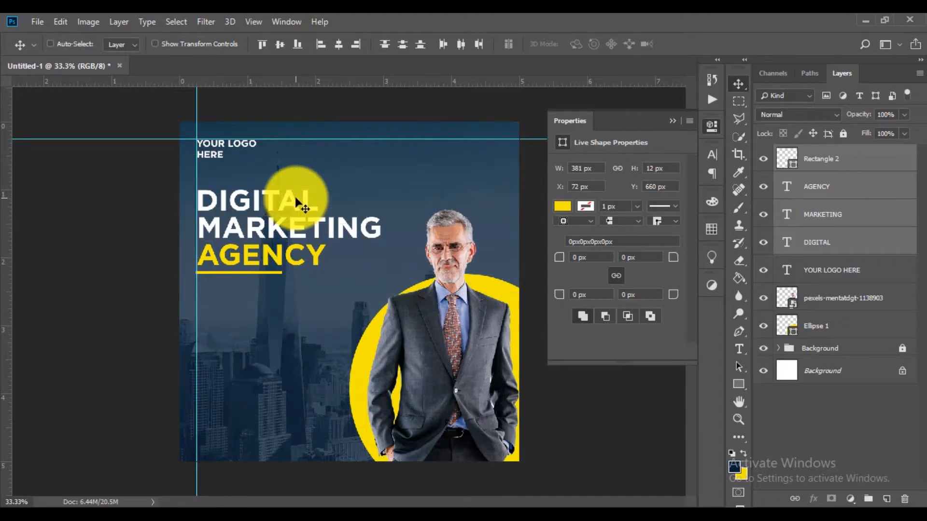
Step: Align the left edges of DIGITAL, MARKETING, AGENCY and the yellow underline
{"action": "left_click_drag", "start_coordinate": [189, 187], "coordinate": [268, 280]}
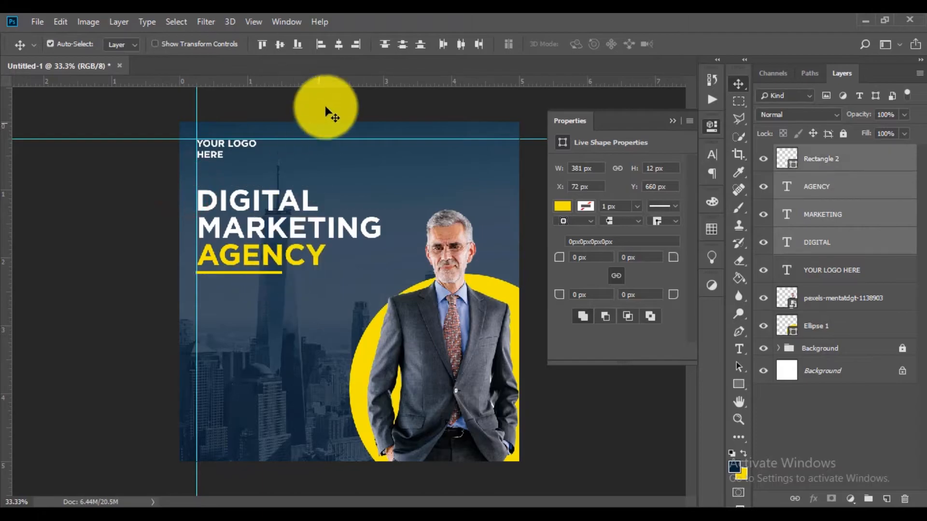
{"action": "left_click", "coordinate": [320, 44]}
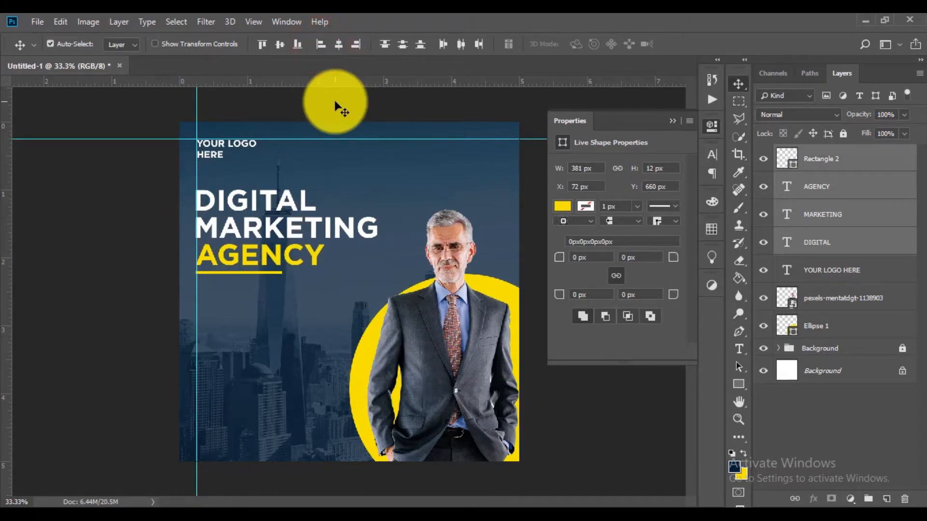
Step: Nudge the three heading lines and their underline right to X 78 px and show the grid
{"action": "key", "text": "Right"}
{"action": "key", "text": "Right"}
{"action": "key", "text": "Right"}
{"action": "key", "text": "Right"}
{"action": "key", "text": "Right"}
{"action": "key", "text": "Right"}
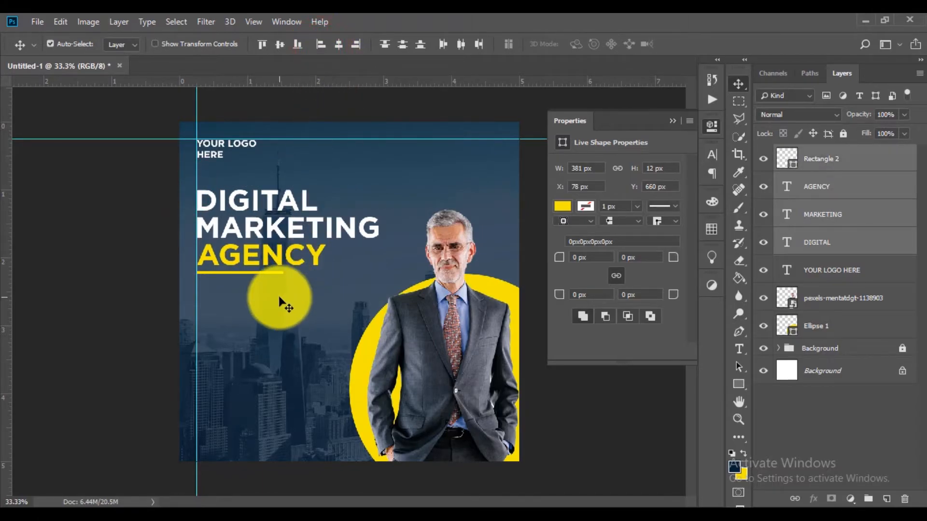
{"action": "key", "text": "ctrl+apostrophe"}
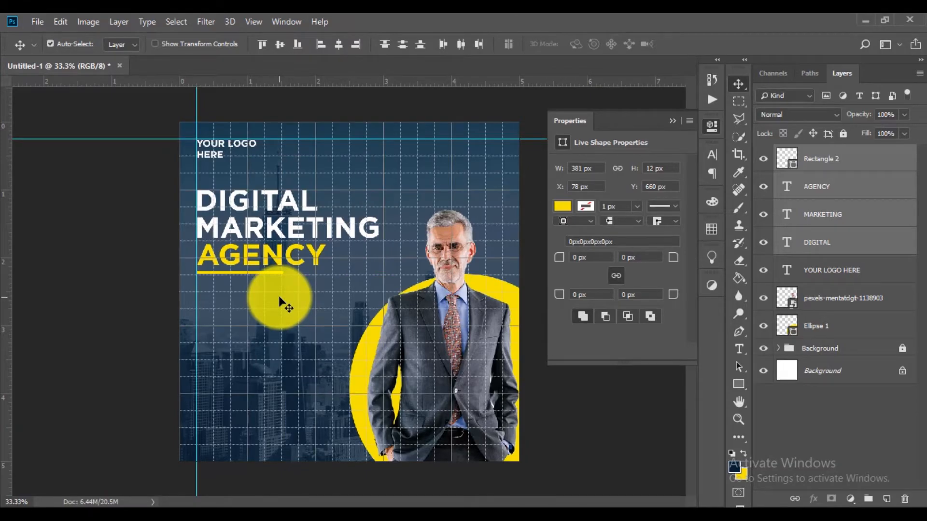
Step: Add a two-line tagline below the yellow underline reading "Grow and Nurture" and "the Ideas you have"
{"action": "left_click", "coordinate": [739, 349]}
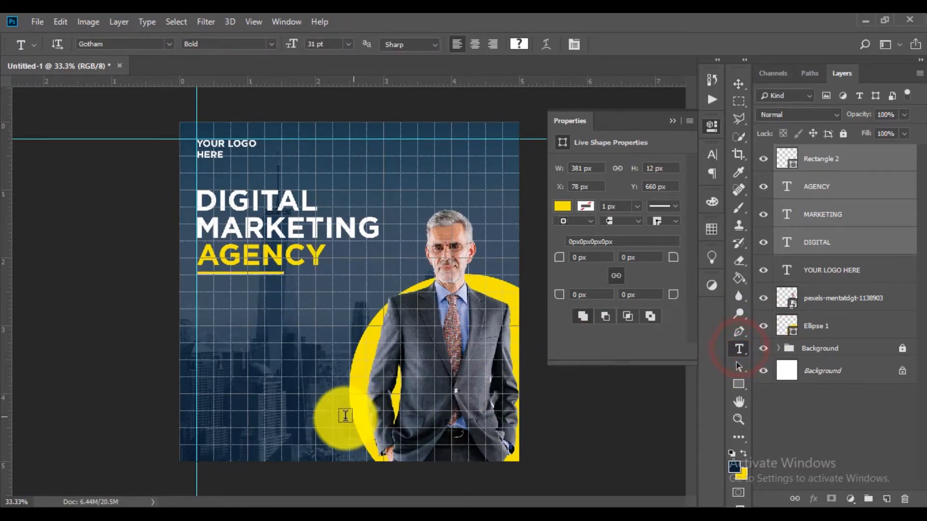
{"action": "left_click", "coordinate": [204, 302]}
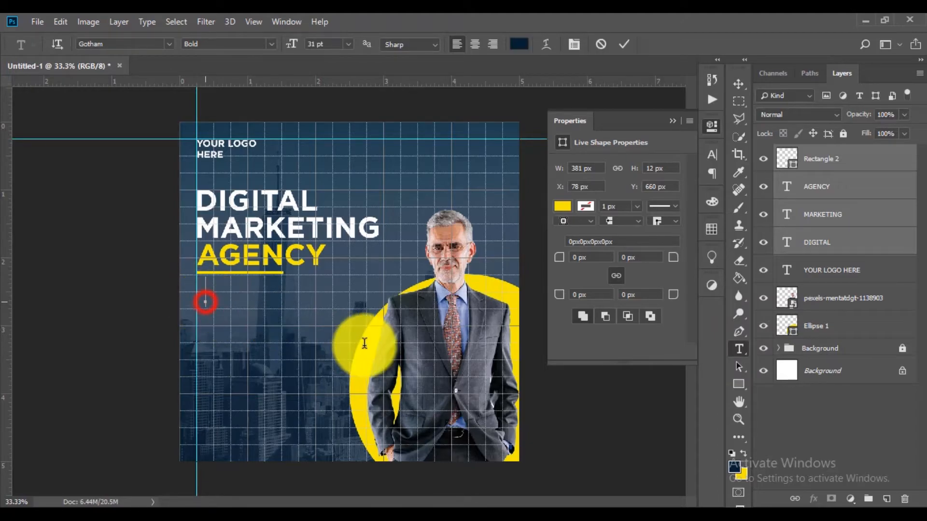
{"action": "type", "text": "g"}
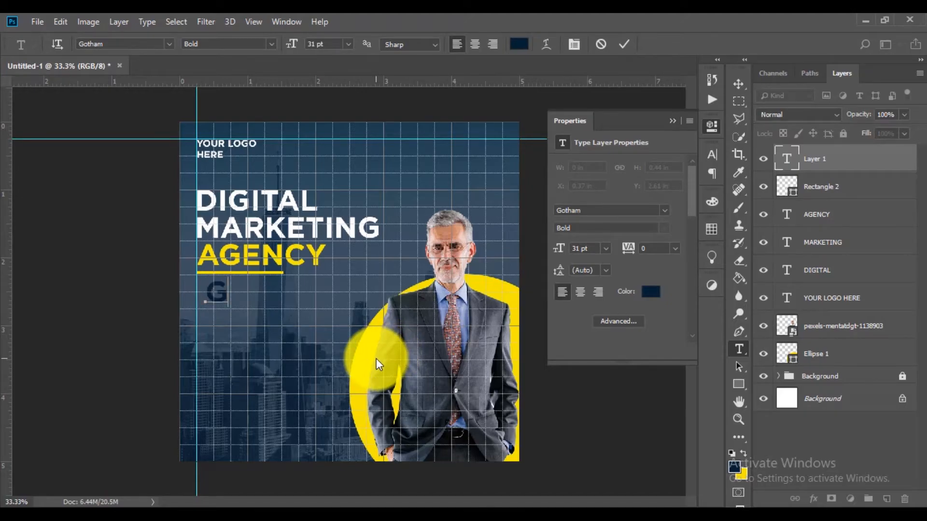
{"action": "type", "text": "row and Nurture"}
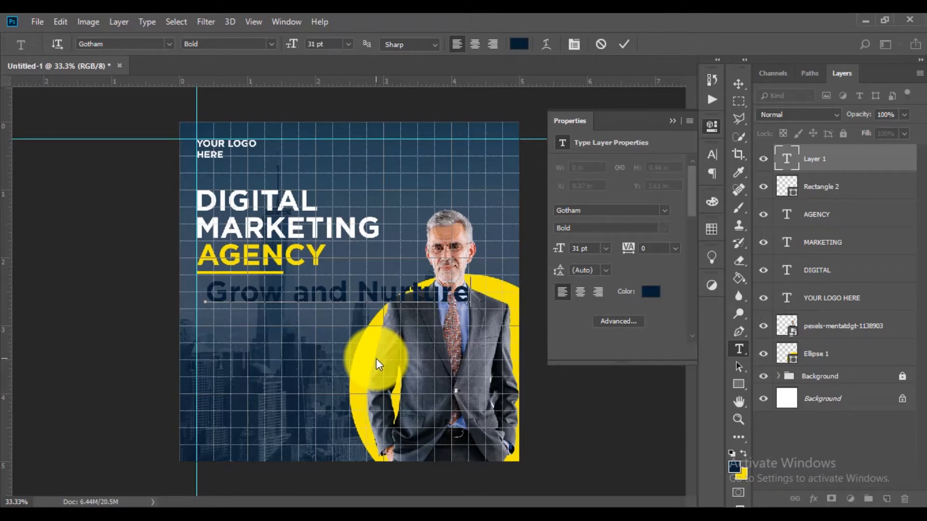
{"action": "type", "text": "the Ideas you have"}
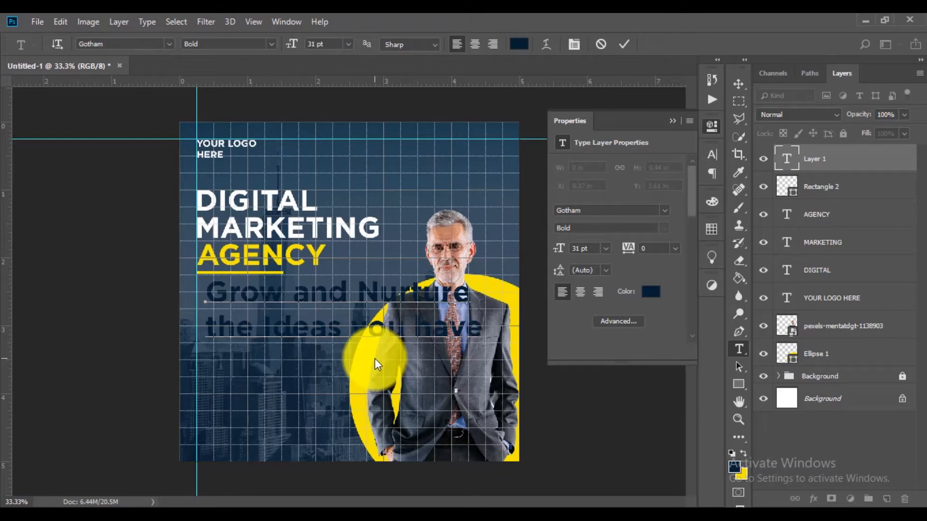
{"action": "left_click", "coordinate": [739, 81]}
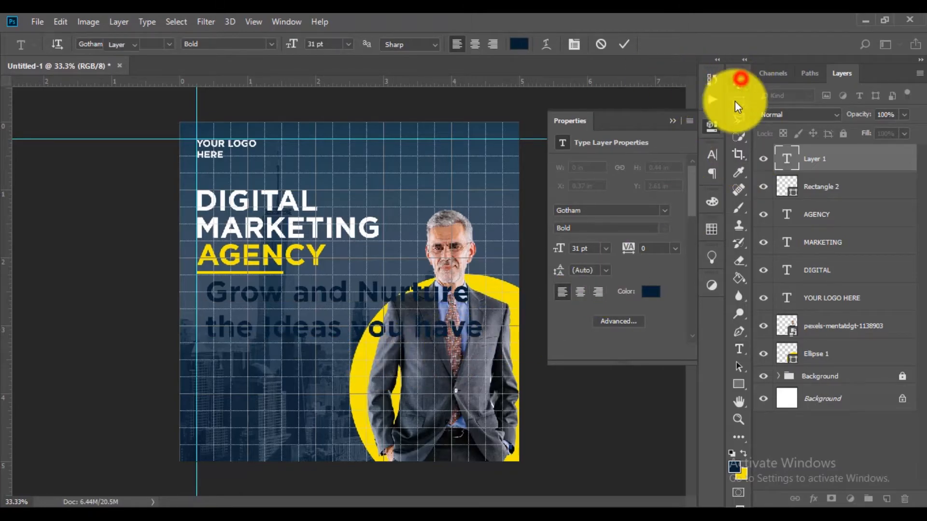
Step: Recolour the tagline white (ffffff) by sampling the MARKETING heading
{"action": "left_click", "coordinate": [712, 156]}
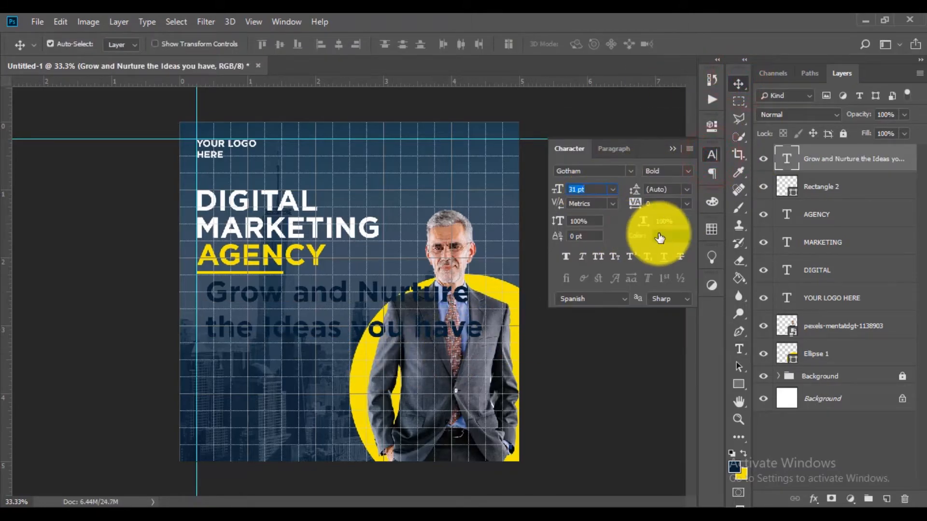
{"action": "left_click", "coordinate": [659, 237]}
{"action": "left_click", "coordinate": [374, 222]}
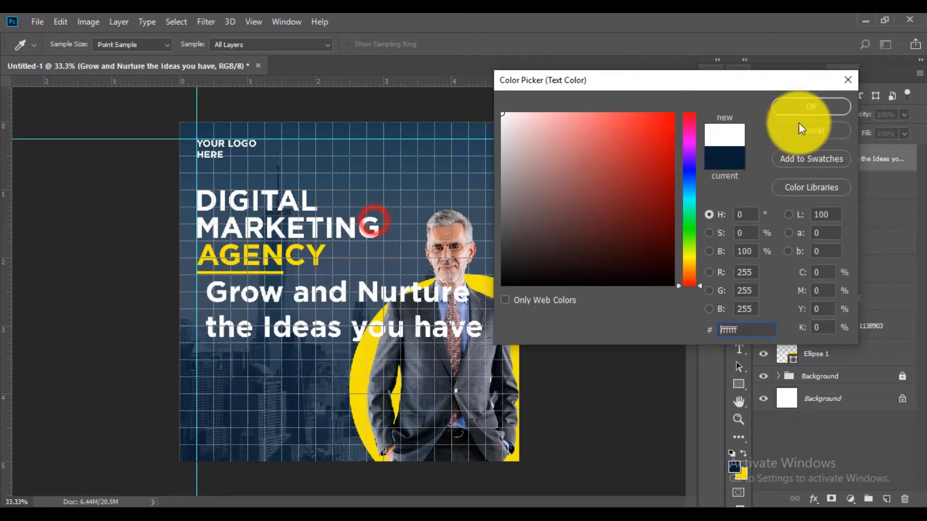
{"action": "left_click", "coordinate": [816, 106]}
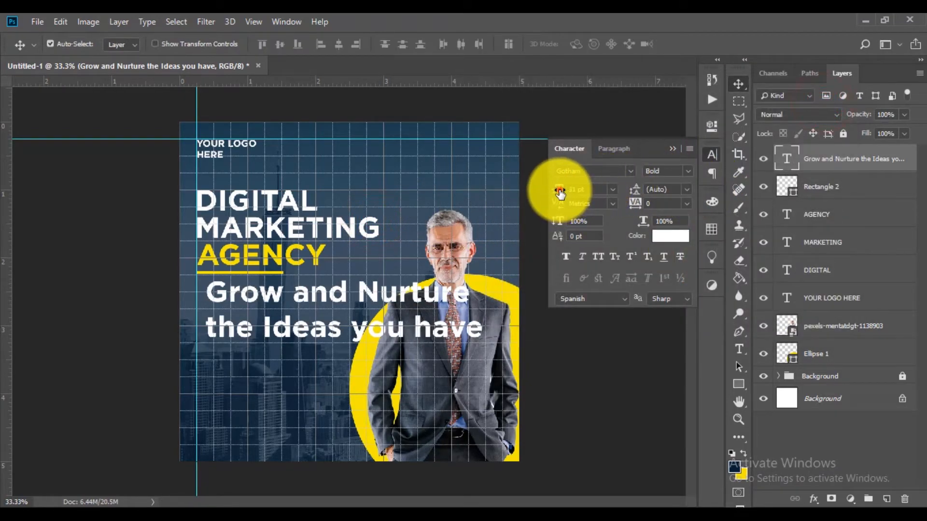
Step: Reduce the tagline's font size and change its typeface to Gotham Book
{"action": "left_click_drag", "start_coordinate": [560, 193], "coordinate": [629, 173]}
{"action": "left_click", "coordinate": [630, 172]}
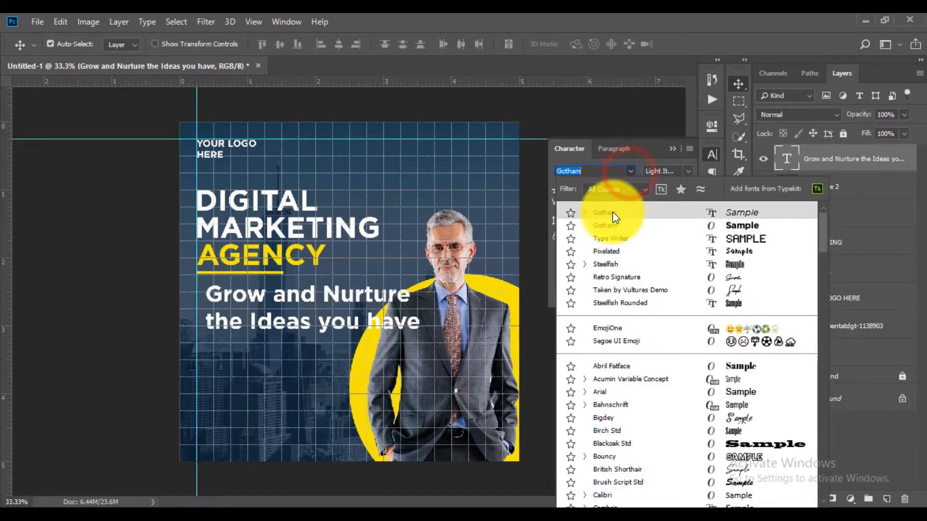
{"action": "left_click", "coordinate": [585, 213]}
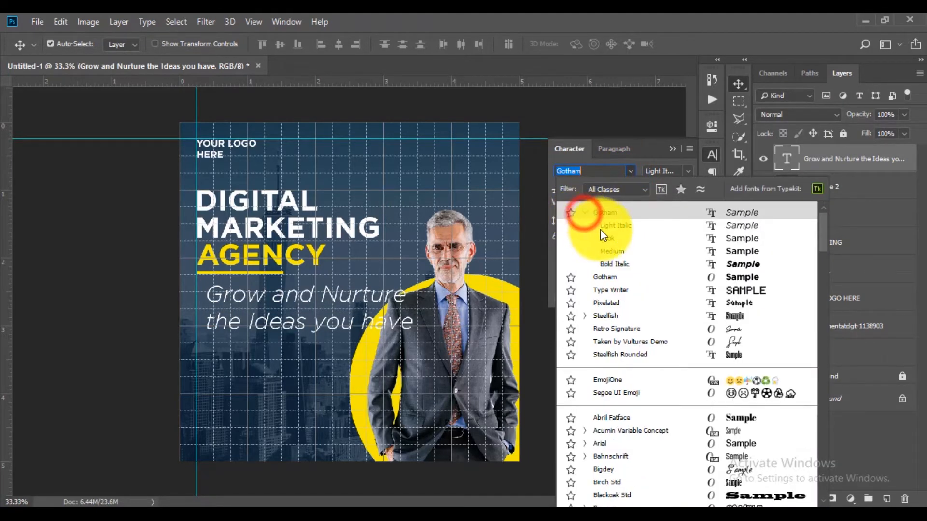
{"action": "left_click", "coordinate": [605, 238]}
{"action": "left_click_drag", "start_coordinate": [560, 192], "coordinate": [564, 193]}
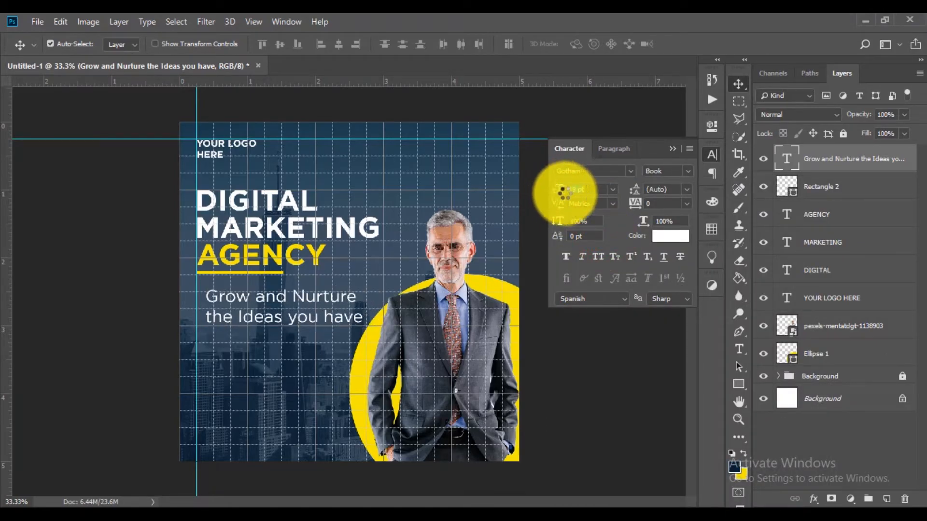
Step: Set the tagline to 12 pt with 14.84 pt leading and place its left edge on the vertical guide
{"action": "left_click", "coordinate": [639, 193]}
{"action": "left_click_drag", "start_coordinate": [638, 194], "coordinate": [635, 190]}
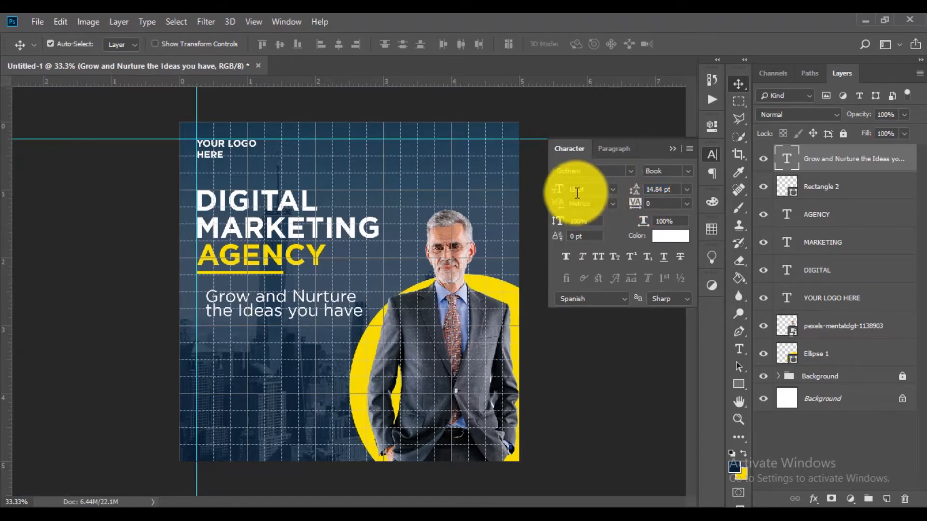
{"action": "left_click_drag", "start_coordinate": [559, 191], "coordinate": [560, 193]}
{"action": "left_click_drag", "start_coordinate": [306, 290], "coordinate": [283, 298]}
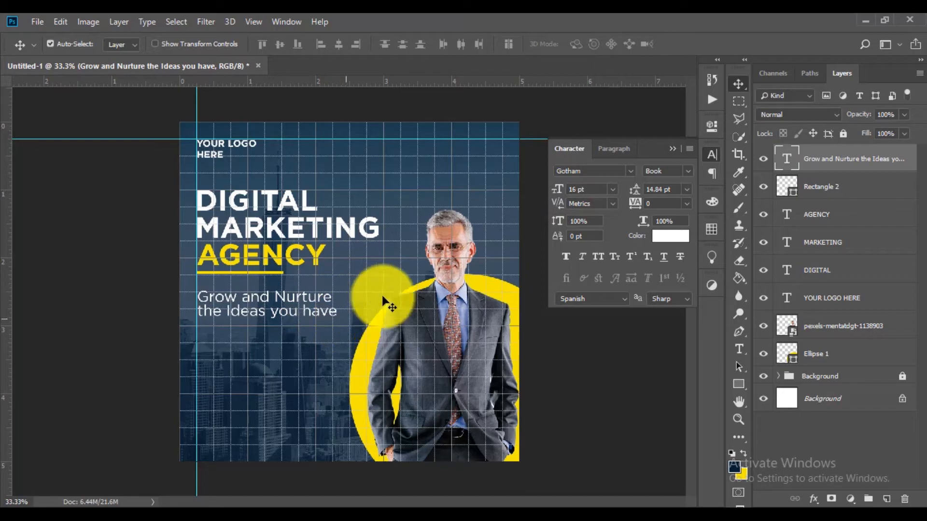
{"action": "left_click_drag", "start_coordinate": [558, 193], "coordinate": [550, 192]}
{"action": "left_click_drag", "start_coordinate": [285, 302], "coordinate": [277, 299]}
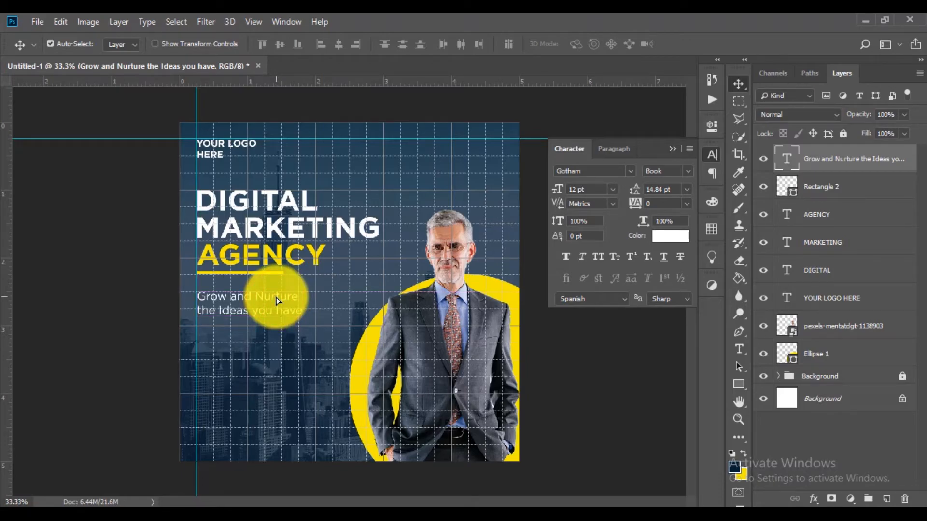
Step: Nudge the tagline up closer to the yellow underline and deselect it
{"action": "key", "text": "shift+Up"}
{"action": "key", "text": "shift+Up"}
{"action": "key", "text": "shift+Up"}
{"action": "key", "text": "shift+Up"}
{"action": "key", "text": "shift+Up"}
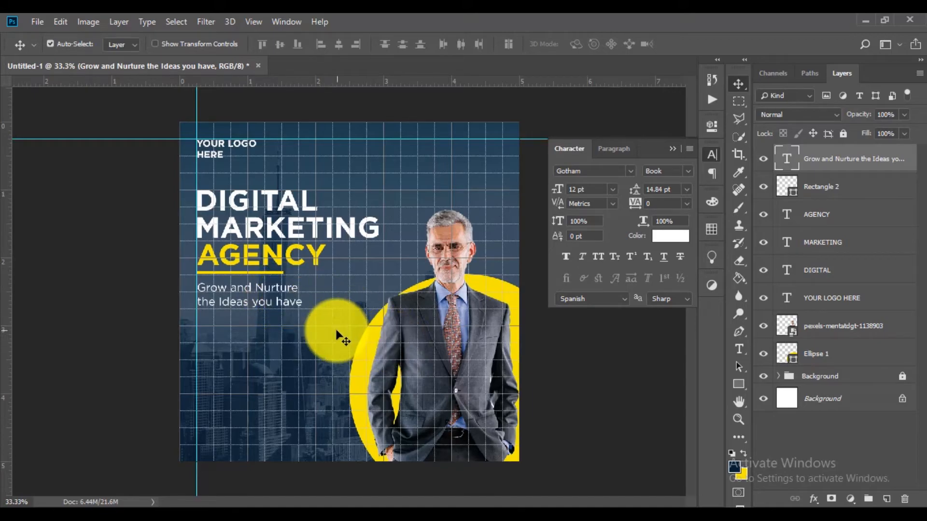
{"action": "left_click", "coordinate": [286, 334]}
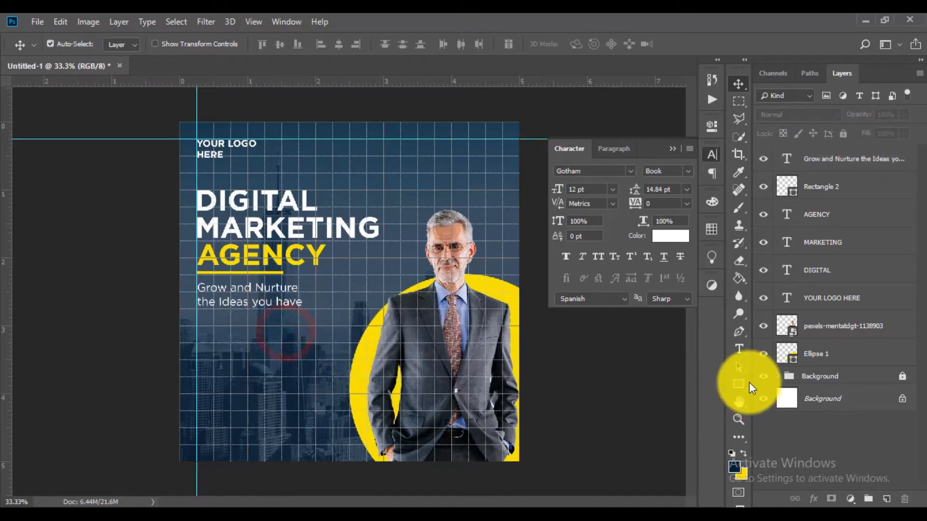
Step: Add "Book Now" in white 12 pt Gotham Bold below the tagline, aligned to the vertical guide
{"action": "left_click", "coordinate": [739, 349]}
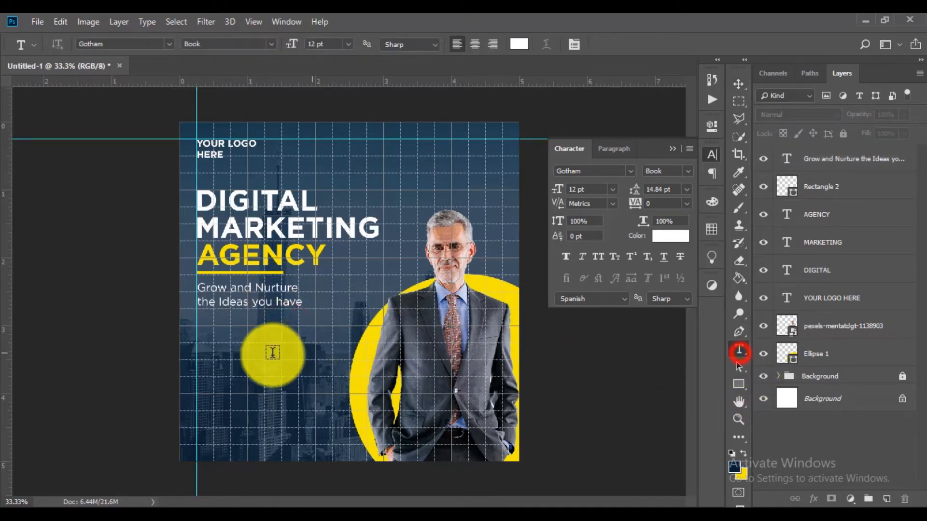
{"action": "left_click", "coordinate": [200, 340]}
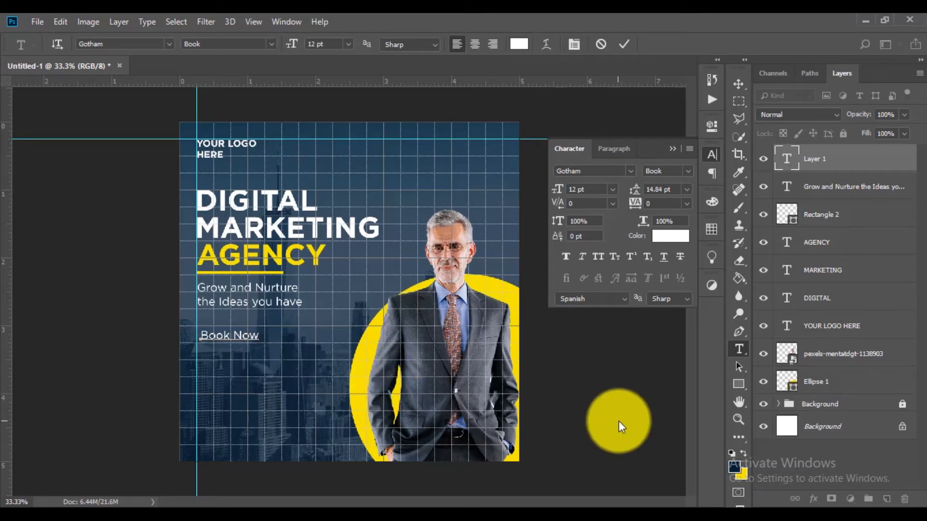
{"action": "left_click", "coordinate": [739, 84]}
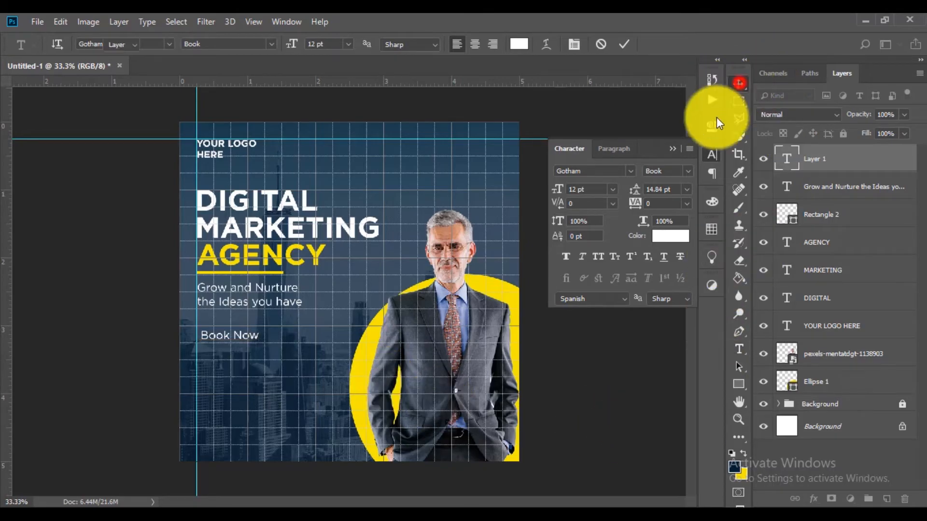
{"action": "left_click", "coordinate": [630, 171]}
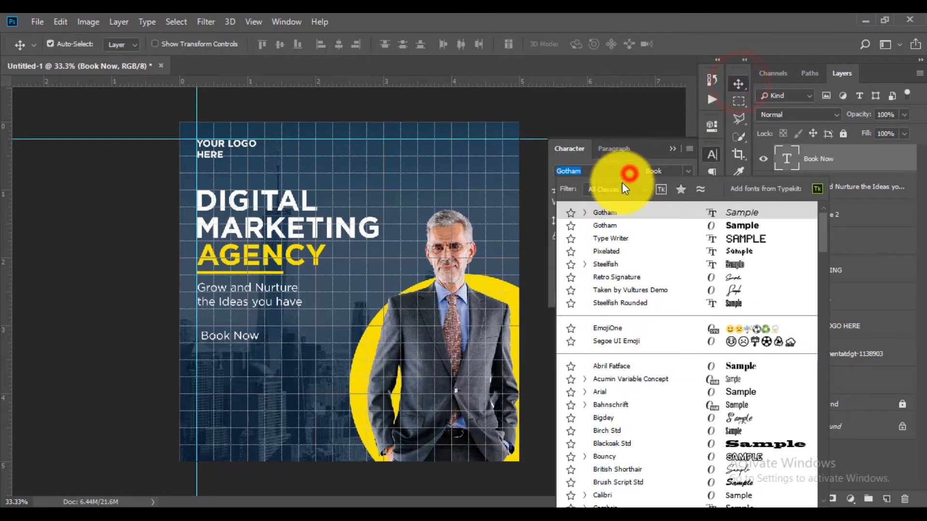
{"action": "left_click", "coordinate": [605, 227]}
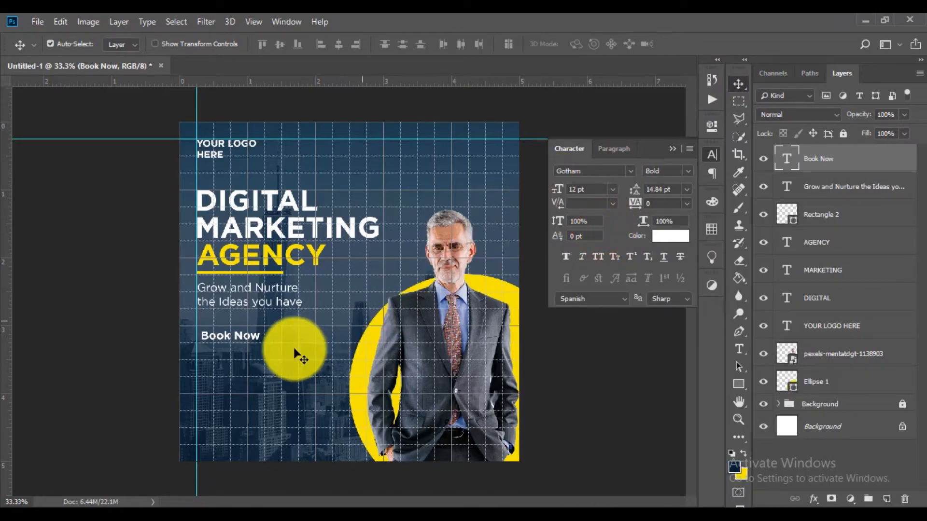
{"action": "left_click_drag", "start_coordinate": [245, 342], "coordinate": [237, 330]}
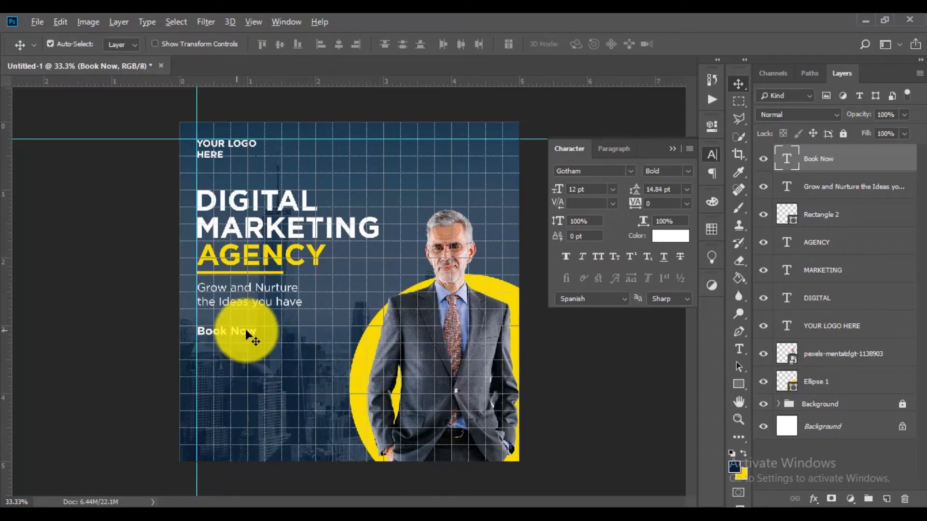
Step: Add a second line reading "Save 80%" to the Book Now text
{"action": "left_click", "coordinate": [738, 348]}
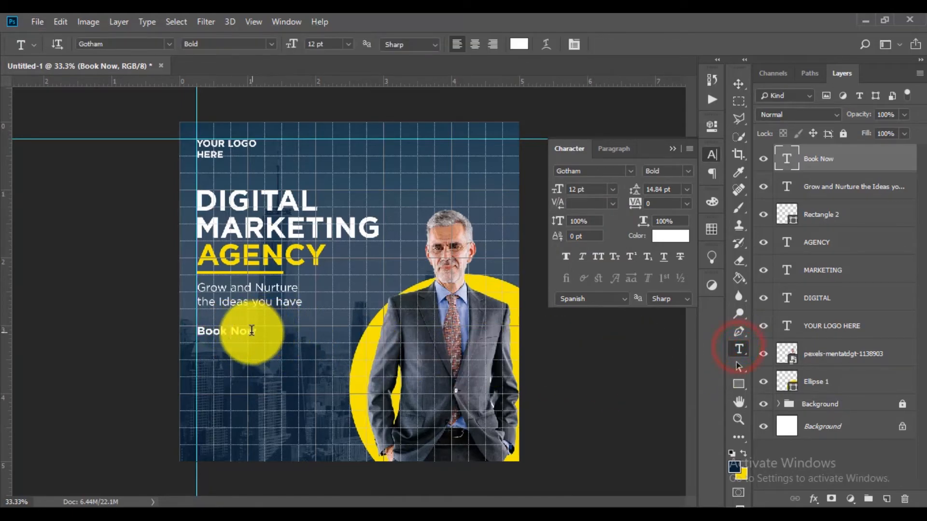
{"action": "left_click", "coordinate": [254, 331]}
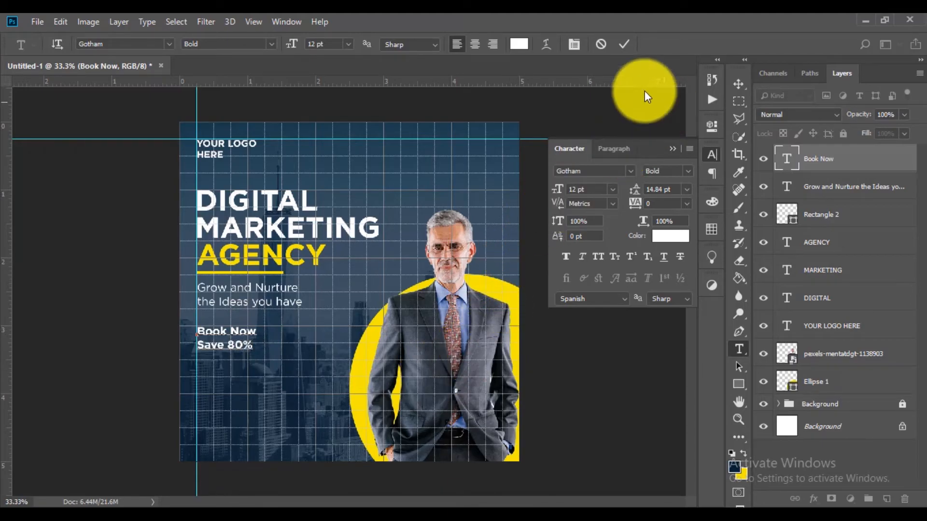
{"action": "left_click", "coordinate": [625, 45]}
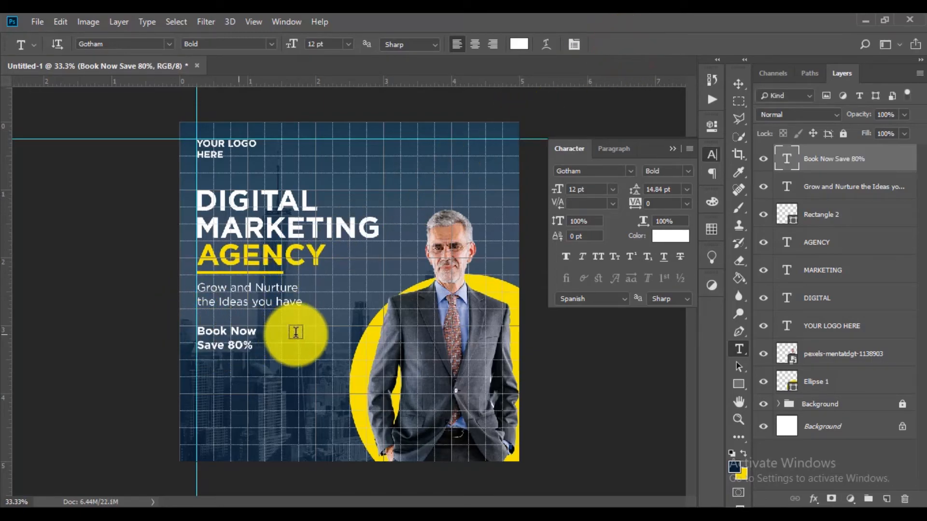
{"action": "left_click", "coordinate": [737, 84]}
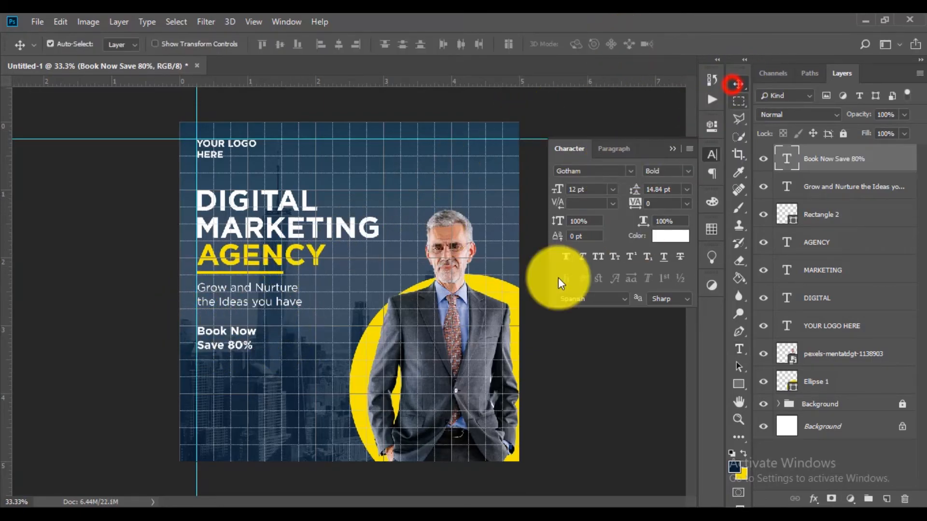
Step: Add a separate text line with the contact phone number below Save 80%
{"action": "left_click", "coordinate": [738, 350]}
{"action": "left_click", "coordinate": [199, 379]}
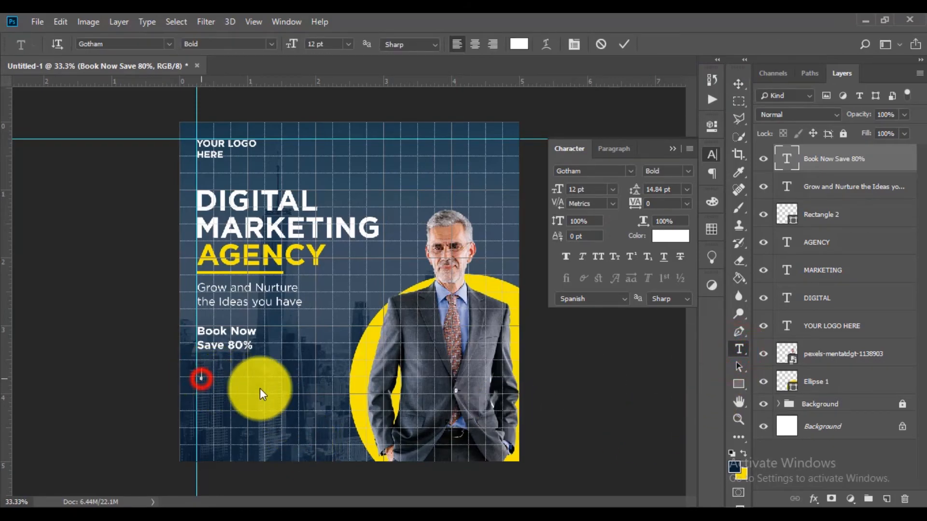
{"action": "type", "text": "12"}
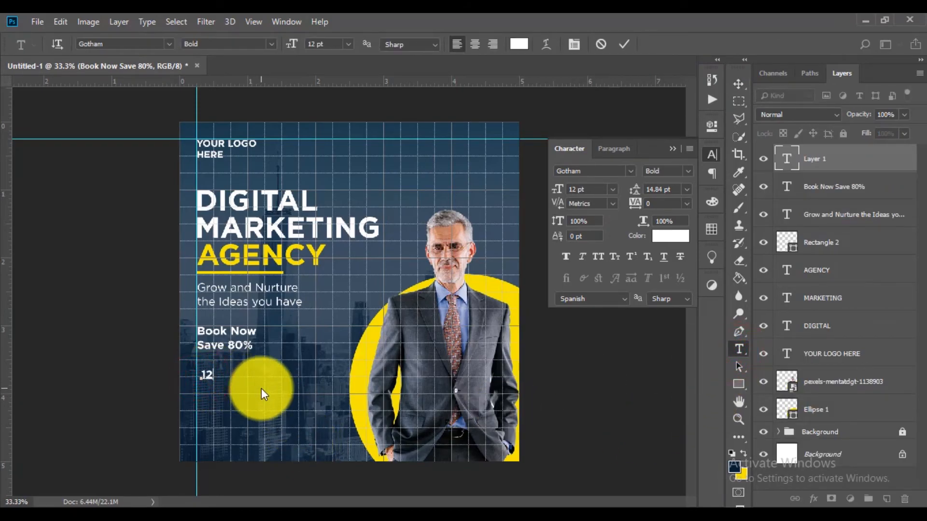
{"action": "type", "text": "3-456-7890"}
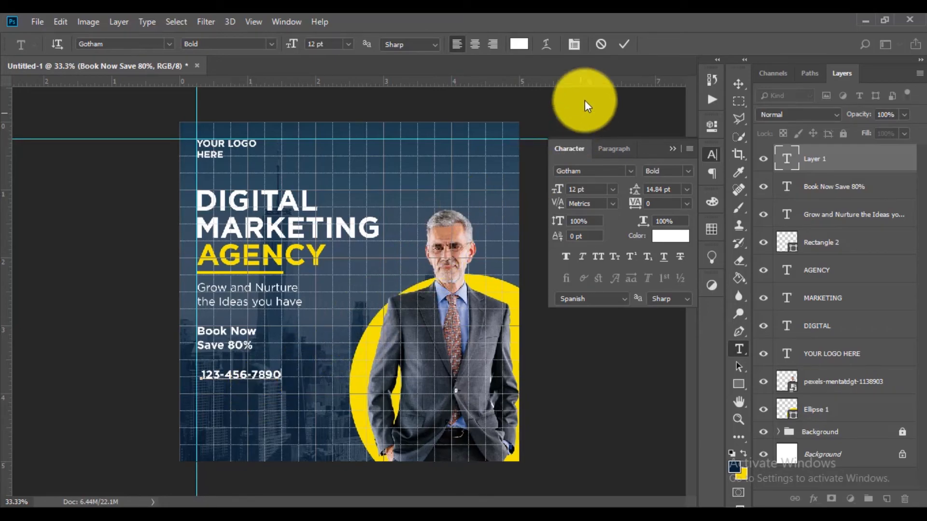
{"action": "left_click", "coordinate": [624, 44]}
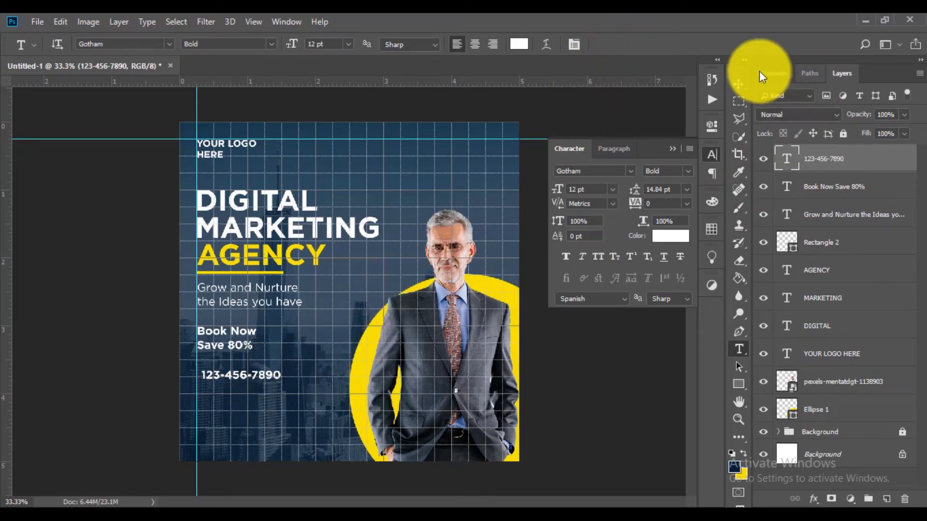
{"action": "left_click", "coordinate": [738, 84]}
{"action": "left_click_drag", "start_coordinate": [230, 379], "coordinate": [157, 379]}
{"action": "left_click", "coordinate": [738, 349]}
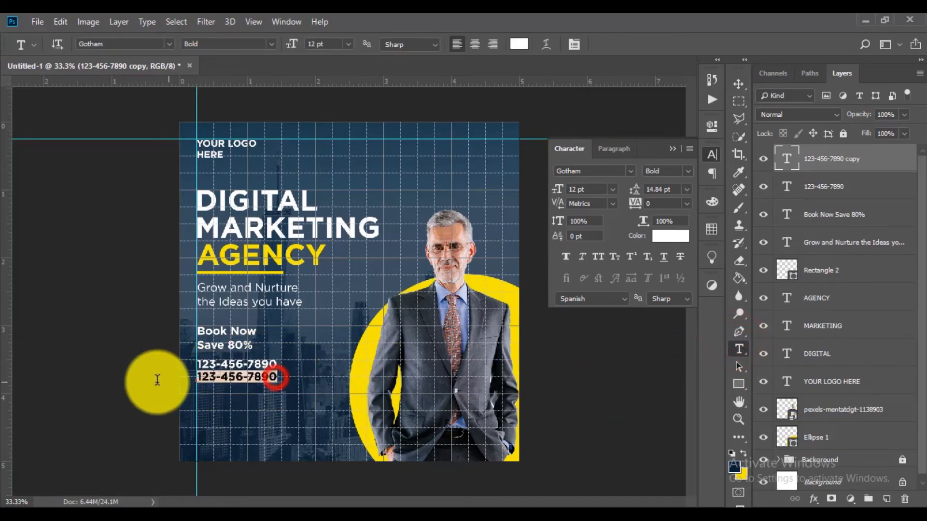
{"action": "type", "text": "www.yourwebsite.com"}
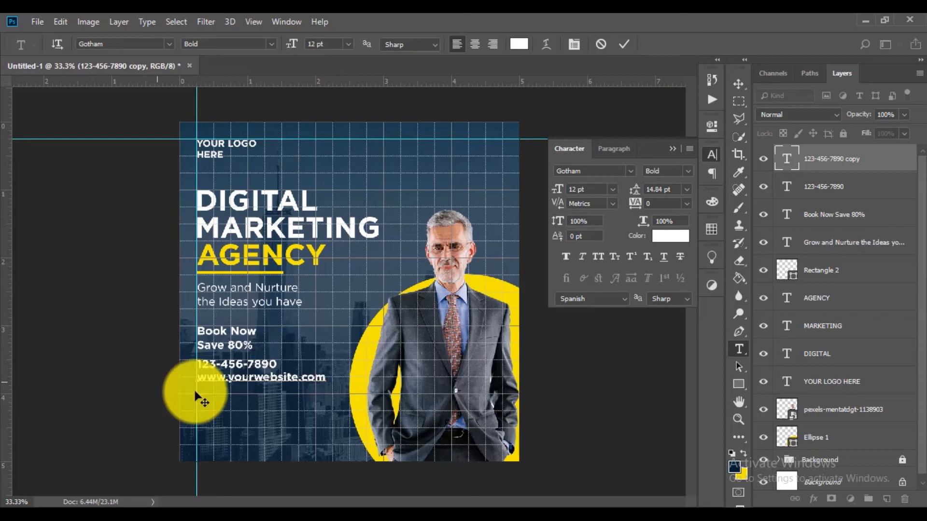
Step: Commit the website line and set its font to Gotham Book at 10 pt
{"action": "left_click", "coordinate": [733, 86]}
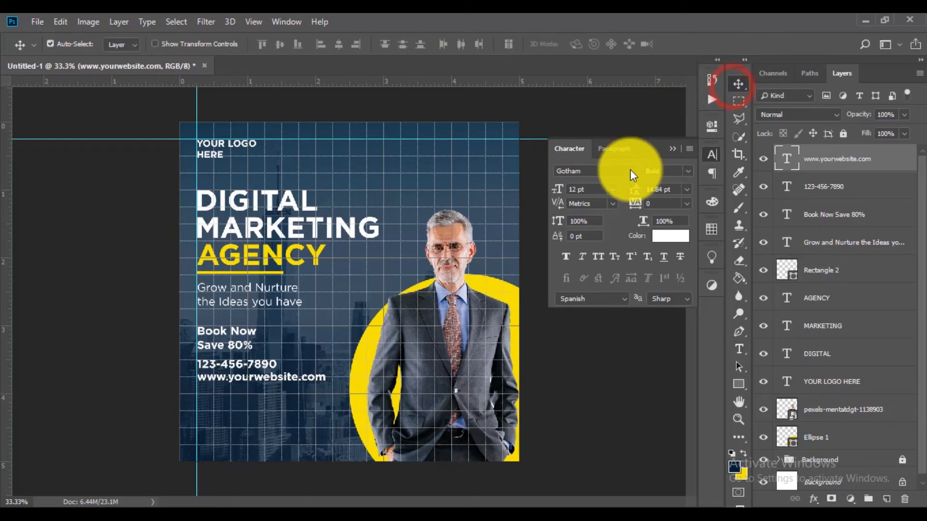
{"action": "left_click", "coordinate": [630, 170]}
{"action": "left_click", "coordinate": [585, 225]}
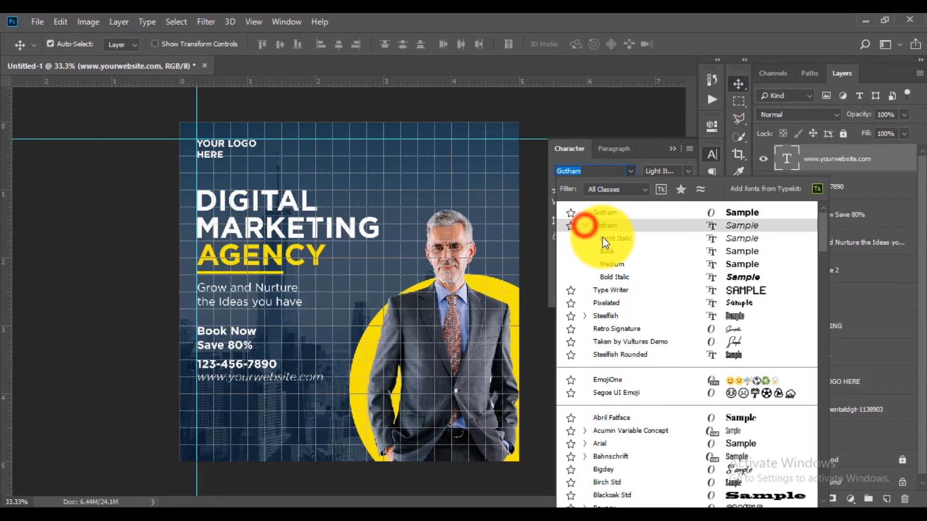
{"action": "left_click", "coordinate": [612, 252]}
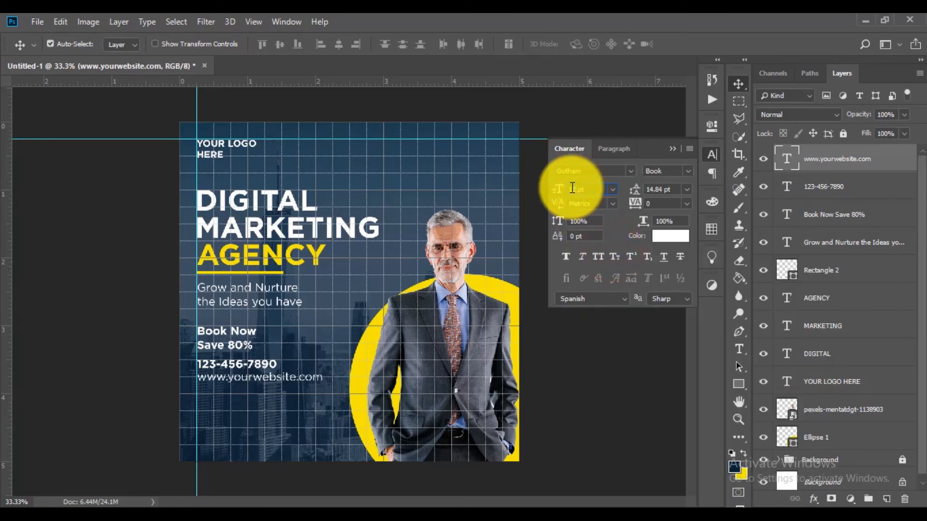
{"action": "left_click", "coordinate": [572, 187]}
{"action": "type", "text": "10"}
{"action": "key", "text": "Return"}
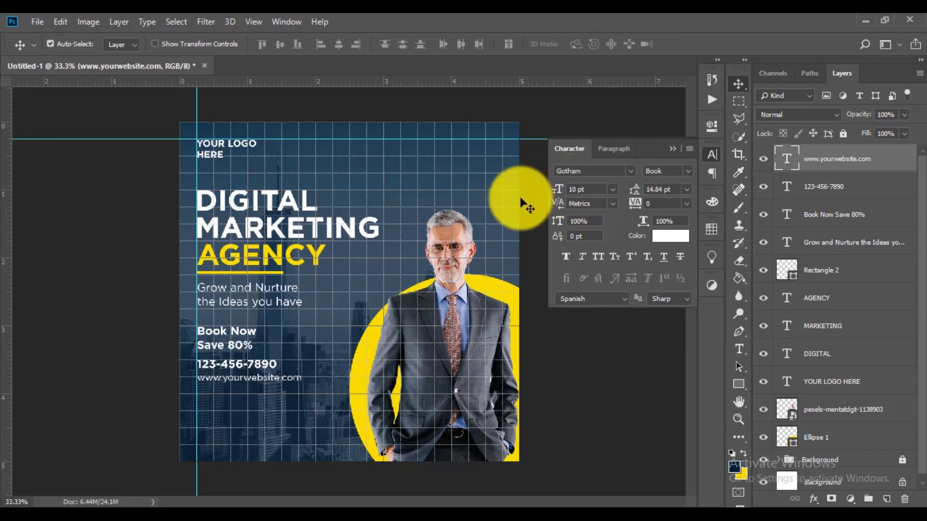
Step: Move the phone number and website lines down together, keeping them on the vertical guide and leaving a wide gap below Save 80%
{"action": "left_click_drag", "start_coordinate": [271, 388], "coordinate": [202, 362]}
{"action": "key", "text": "shift+Down"}
{"action": "key", "text": "shift+Down"}
{"action": "key", "text": "shift+Down"}
{"action": "key", "text": "shift+Down"}
{"action": "key", "text": "shift+Down"}
{"action": "key", "text": "shift+Down"}
{"action": "key", "text": "shift+Down"}
{"action": "key", "text": "shift+Down"}
{"action": "key", "text": "shift+Down"}
{"action": "key", "text": "shift+Down"}
{"action": "key", "text": "shift+Down"}
{"action": "key", "text": "shift+Down"}
{"action": "key", "text": "shift+Down"}
{"action": "key", "text": "shift+Down"}
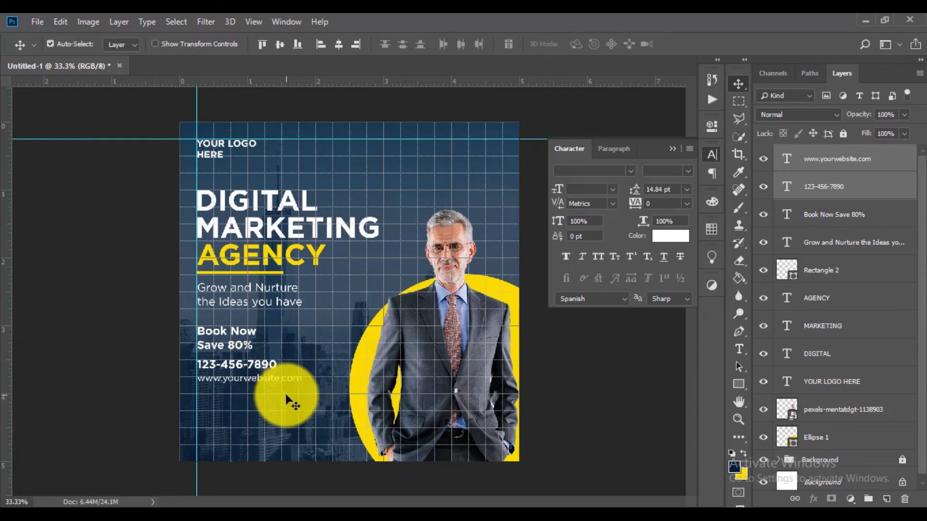
{"action": "key", "text": "shift+Down"}
{"action": "key", "text": "shift+Down"}
{"action": "key", "text": "shift+Down"}
{"action": "key", "text": "shift+Down"}
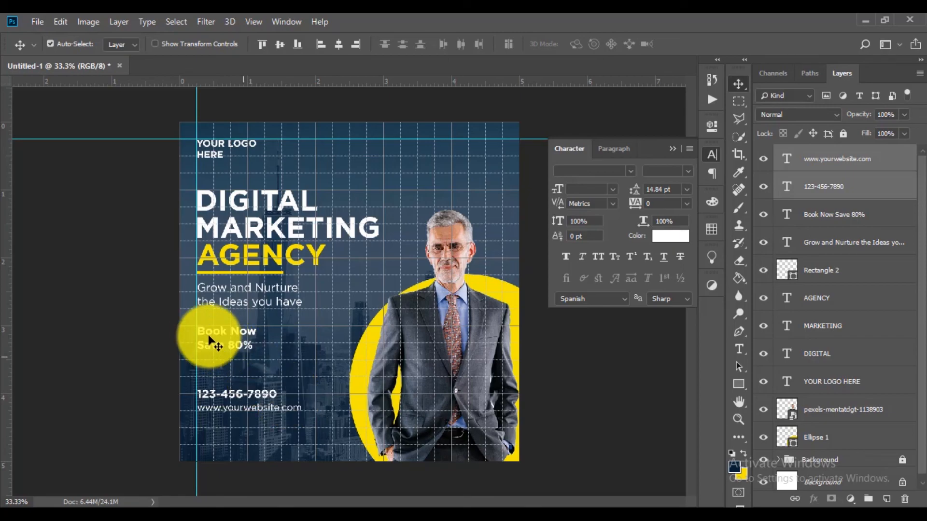
Step: Move the Book Now / Save 80% text straight down to sit just above the phone number
{"action": "left_click_drag", "start_coordinate": [190, 321], "coordinate": [241, 348]}
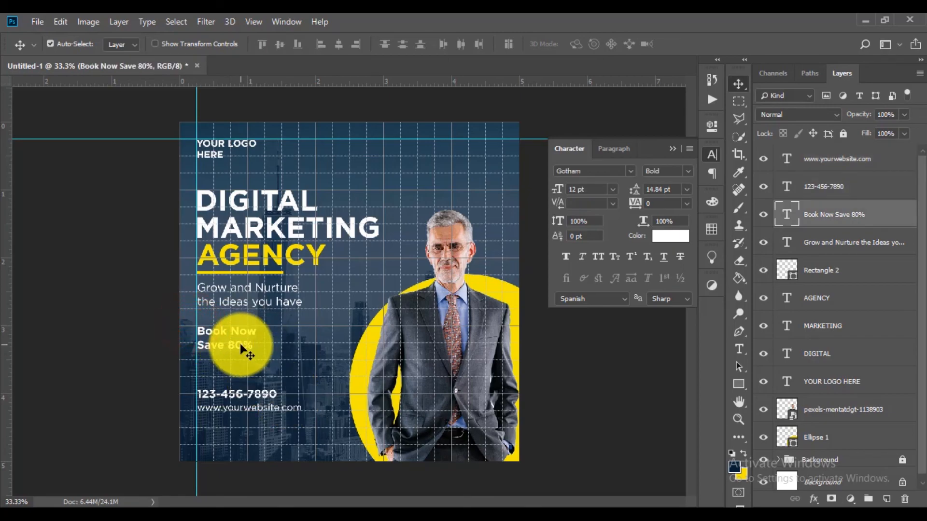
{"action": "key", "text": "shift+Down"}
{"action": "key", "text": "shift+Down"}
{"action": "key", "text": "shift+Down"}
{"action": "key", "text": "shift+Down"}
{"action": "key", "text": "shift+Down"}
{"action": "key", "text": "shift+Down"}
{"action": "key", "text": "shift+Down"}
{"action": "key", "text": "shift+Down"}
{"action": "key", "text": "shift+Down"}
{"action": "key", "text": "shift+Down"}
{"action": "key", "text": "shift+Down"}
{"action": "key", "text": "shift+Down"}
{"action": "key", "text": "shift+Down"}
{"action": "key", "text": "shift+Down"}
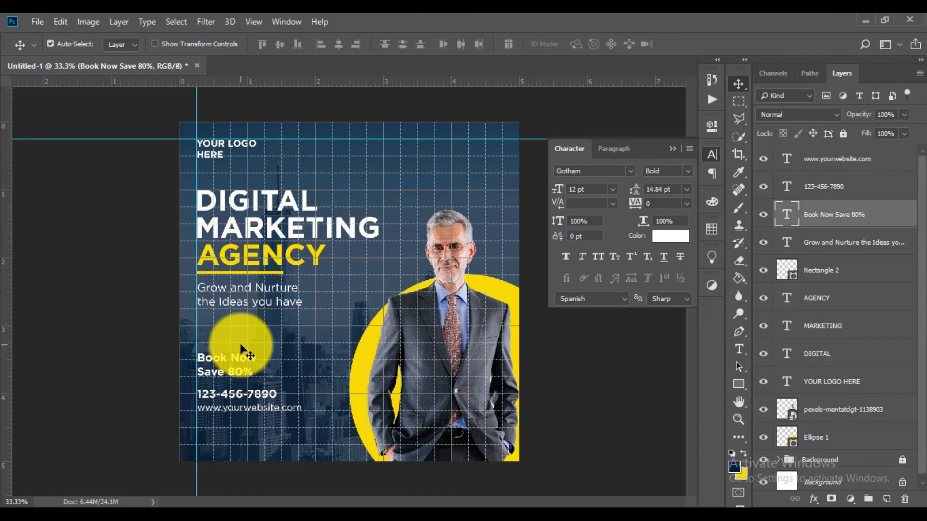
Step: Select the businessman layer and hide the grid and the guides
{"action": "left_click", "coordinate": [479, 367]}
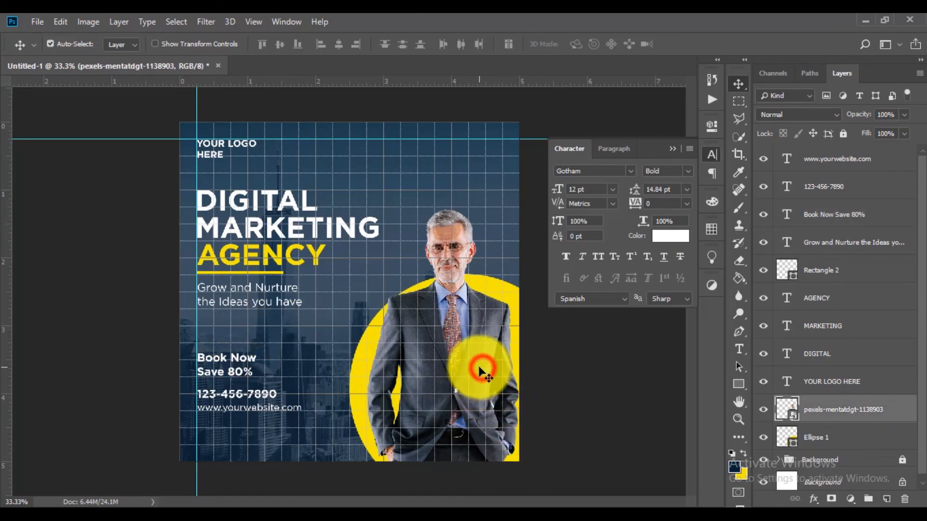
{"action": "key", "text": "ctrl+apostrophe"}
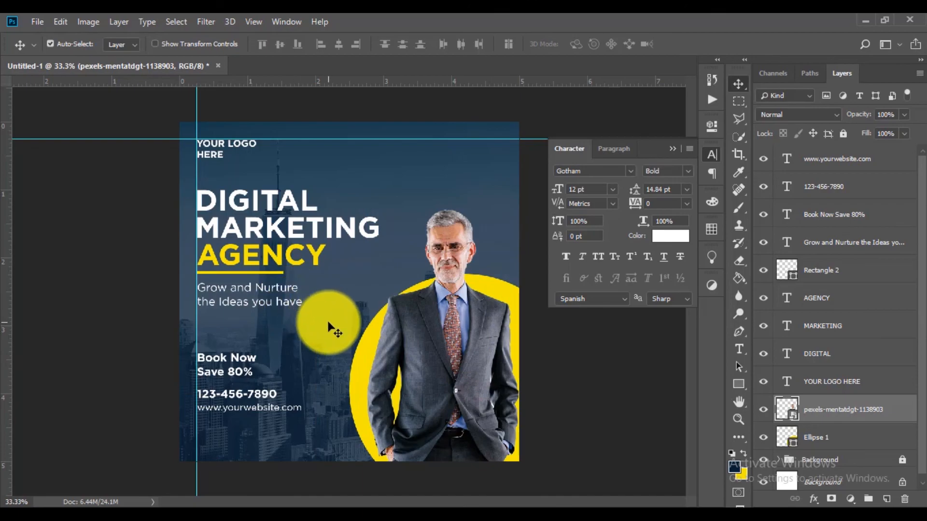
{"action": "key", "text": "ctrl+semicolon"}
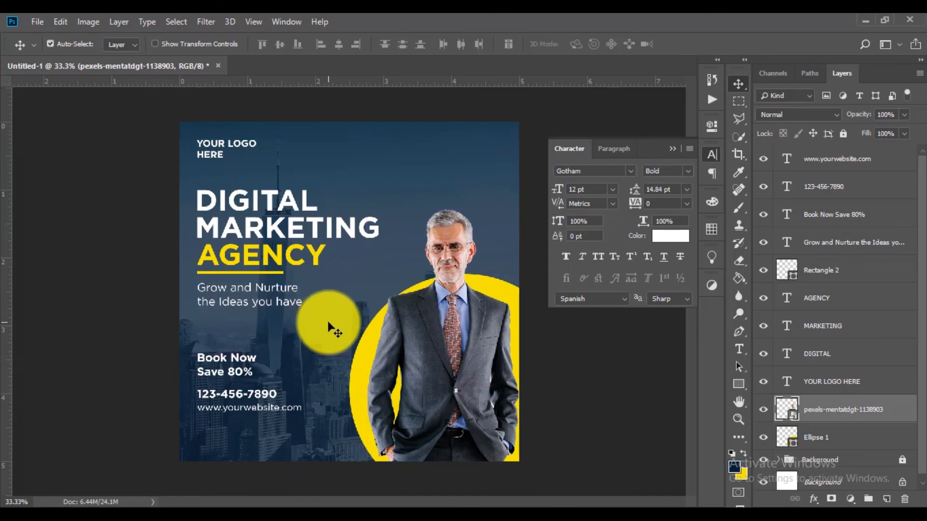